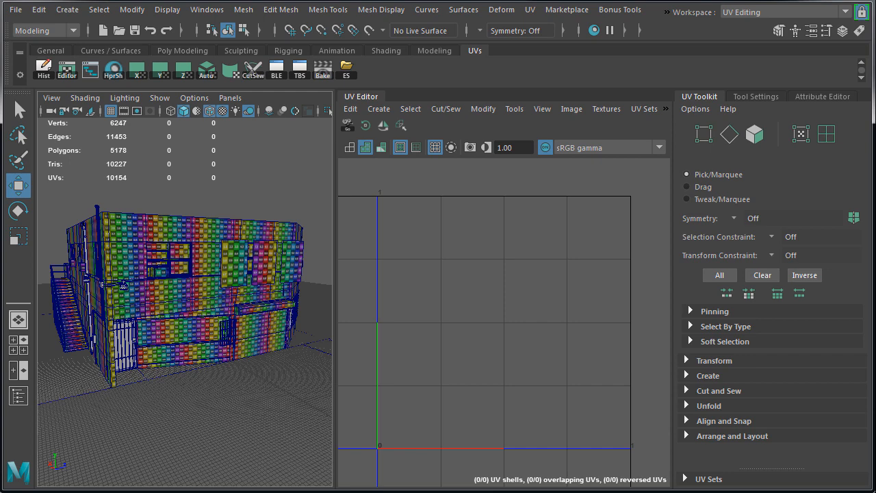
# Select the front door and its handle plate behind the barred gate and isolate them in the viewport
pyautogui.scroll(6, 135, 354)
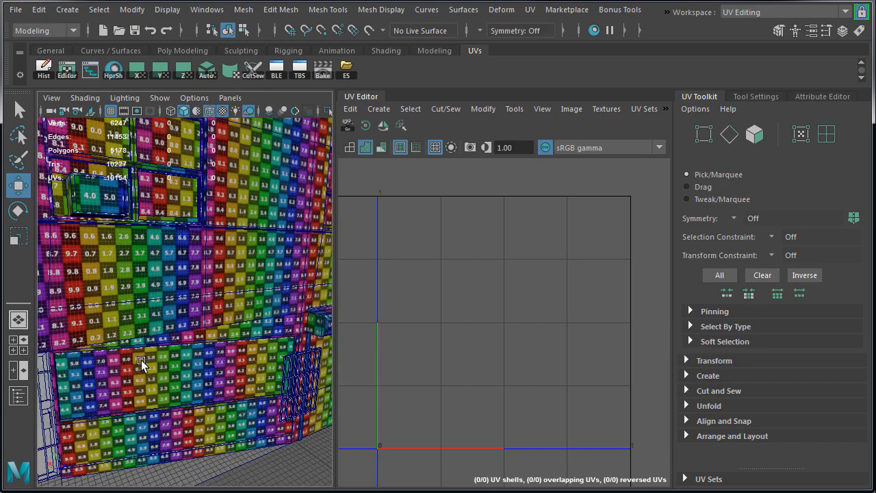
pyautogui.keyDown('alt'); pyautogui.moveTo(141, 360); pyautogui.dragTo(172, 329); pyautogui.keyUp('alt')
pyautogui.scroll(3, 209, 316)
pyautogui.scroll(2, 205, 317)
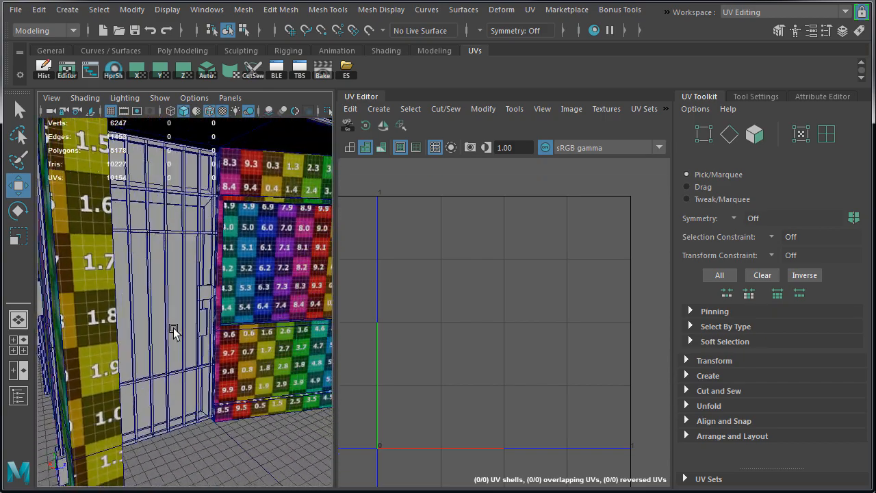
pyautogui.scroll(4, 167, 332)
pyautogui.click(173, 331)
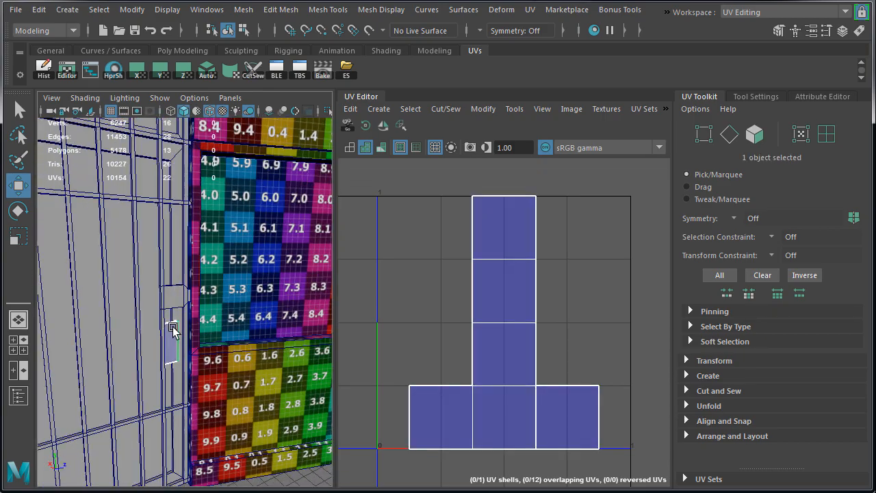
pyautogui.keyDown('shift'); pyautogui.click(174, 265); pyautogui.keyUp('shift')
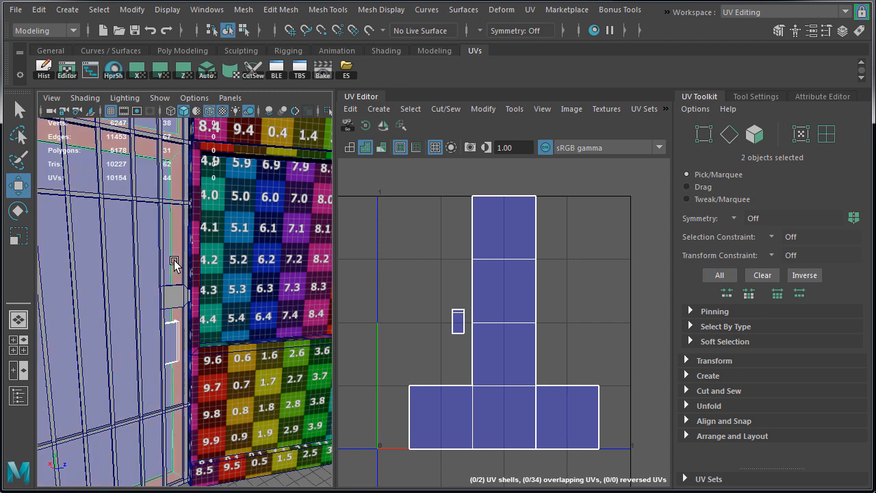
pyautogui.hotkey('ctrl', '1')
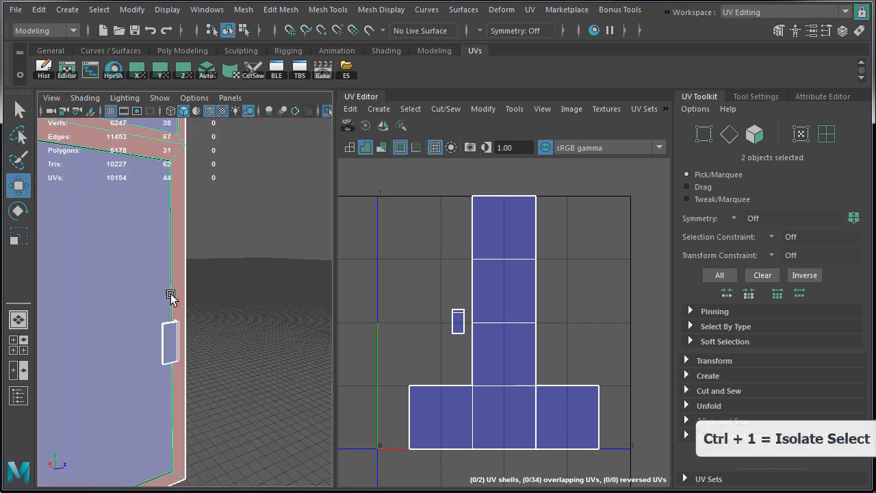
# Assign the existing UVGrid material to the isolated door and handle
pyautogui.scroll(-3, 172, 295)
pyautogui.keyDown('alt'); pyautogui.moveTo(134, 296); pyautogui.dragTo(143, 276, button='right'); pyautogui.keyUp('alt')
pyautogui.rightClick(148, 243)
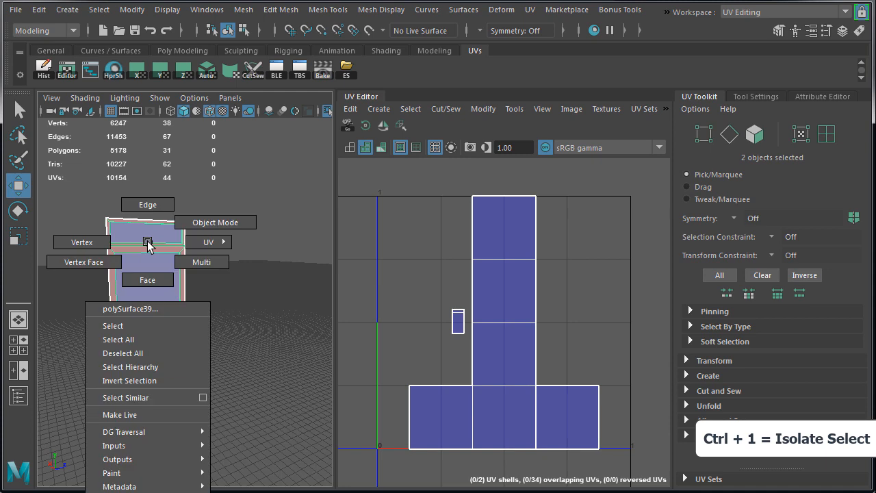
pyautogui.rightClick(230, 124)
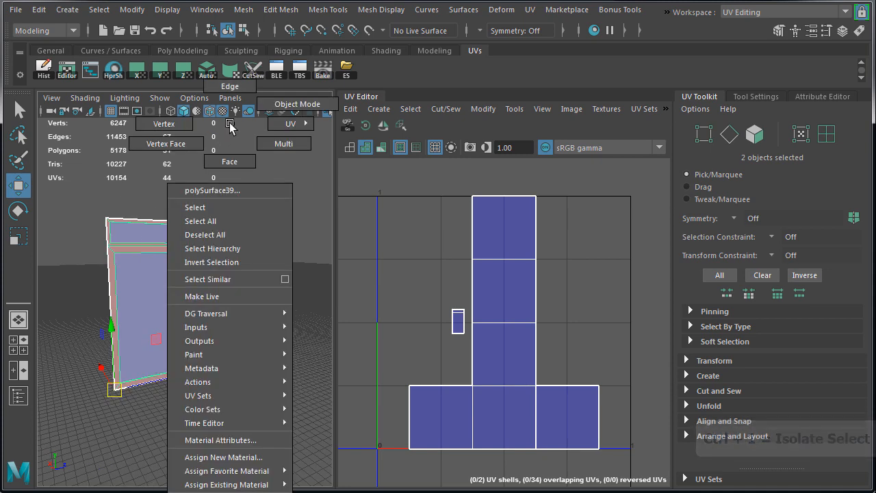
pyautogui.moveTo(268, 484)
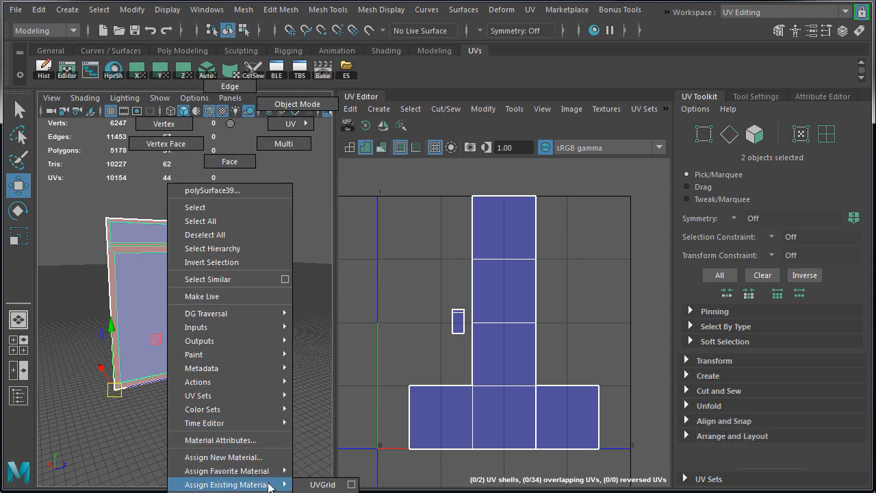
pyautogui.click(317, 484)
pyautogui.scroll(3, 166, 288)
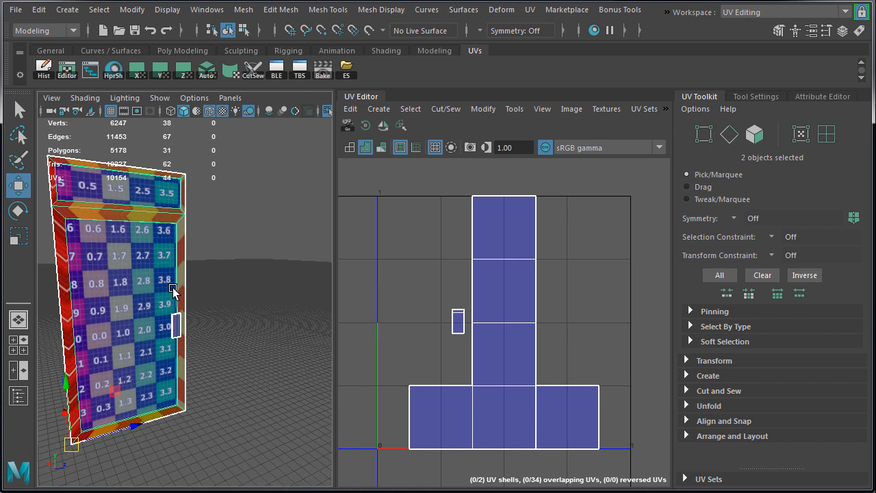
# Combine the door and its handle into a single mesh
pyautogui.moveTo(172, 351); pyautogui.dragTo(172, 350)
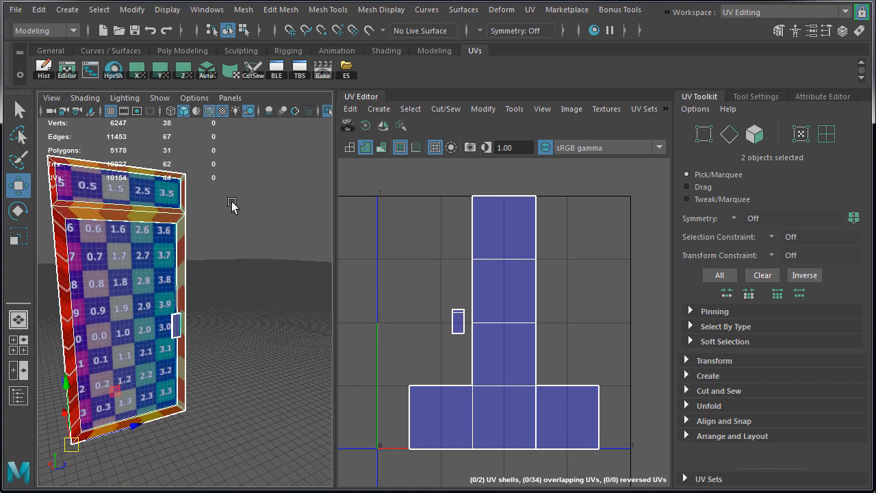
pyautogui.keyDown('shift'); pyautogui.rightClick(256, 130); pyautogui.keyUp('shift')
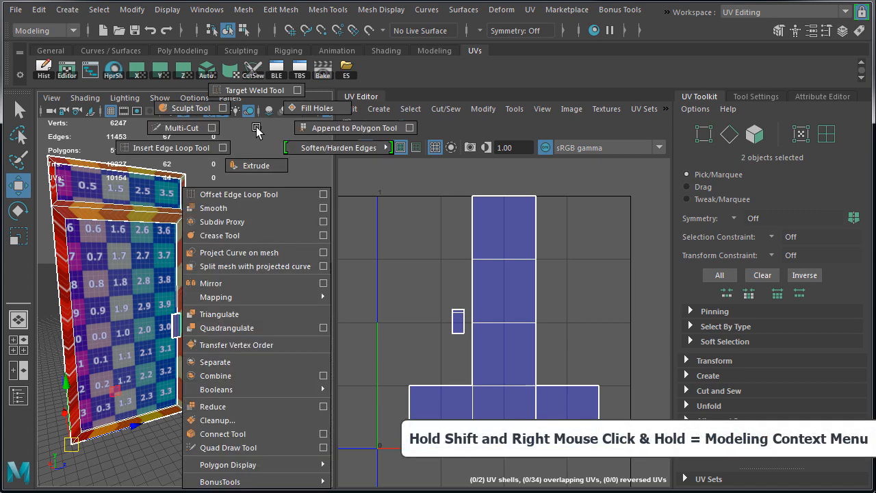
pyautogui.keyDown('shift'); pyautogui.moveTo(256, 130); pyautogui.dragTo(229, 378, button='right'); pyautogui.keyUp('shift')
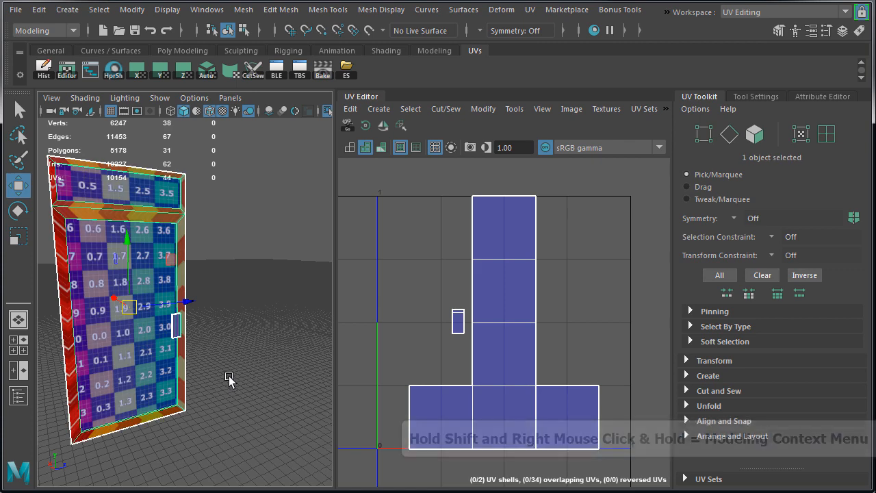
# Snap the combined door's pivot to a bottom corner of the frame
pyautogui.keyDown('alt'); pyautogui.moveTo(181, 366); pyautogui.dragTo(151, 370); pyautogui.keyUp('alt')
pyautogui.press('d')
pyautogui.press('c')
pyautogui.moveTo(162, 374); pyautogui.dragTo(166, 411, button='middle')
pyautogui.moveTo(246, 324)
pyautogui.keyDown('alt'); pyautogui.mouseDown()
pyautogui.moveTo(231, 312)
pyautogui.moveTo(235, 318)
pyautogui.mouseUp(); pyautogui.keyUp('alt')
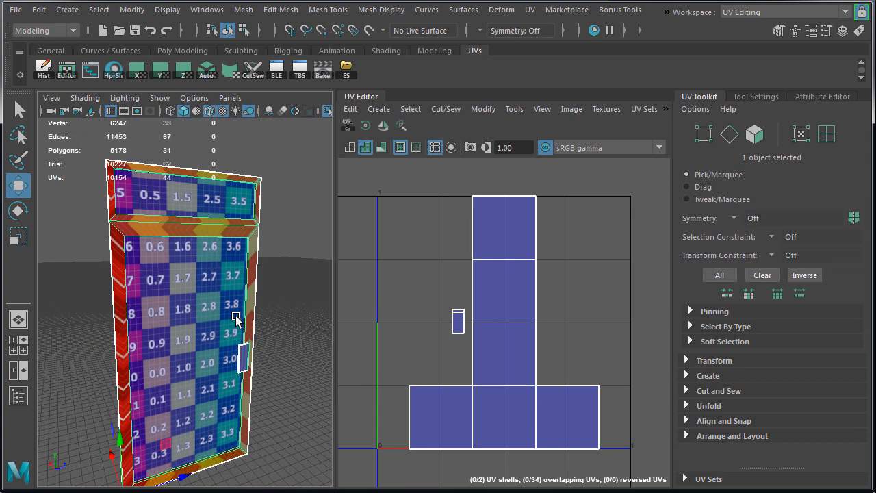
# Apply automatic UV mapping to the door and set all its UVs to a texel density of 1.0 px/unit at map size 2048
pyautogui.click(207, 71)
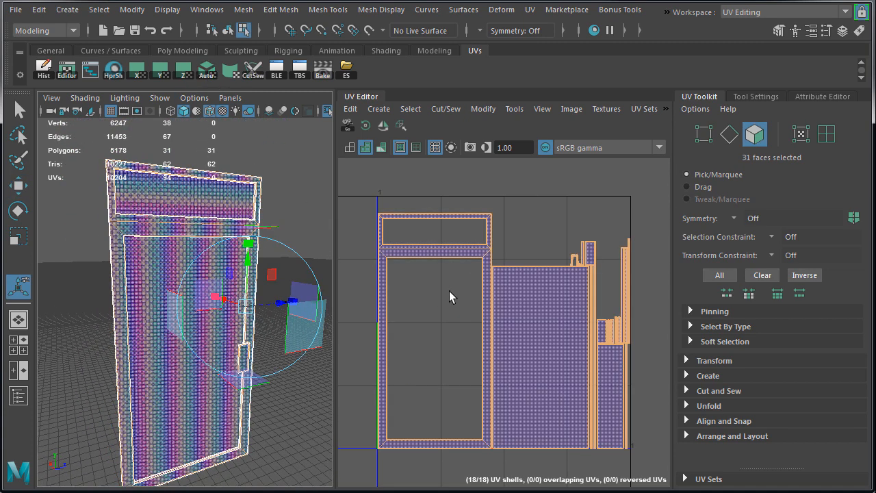
pyautogui.moveTo(449, 290); pyautogui.dragTo(387, 213, button='right')
pyautogui.moveTo(624, 454); pyautogui.dragTo(625, 455)
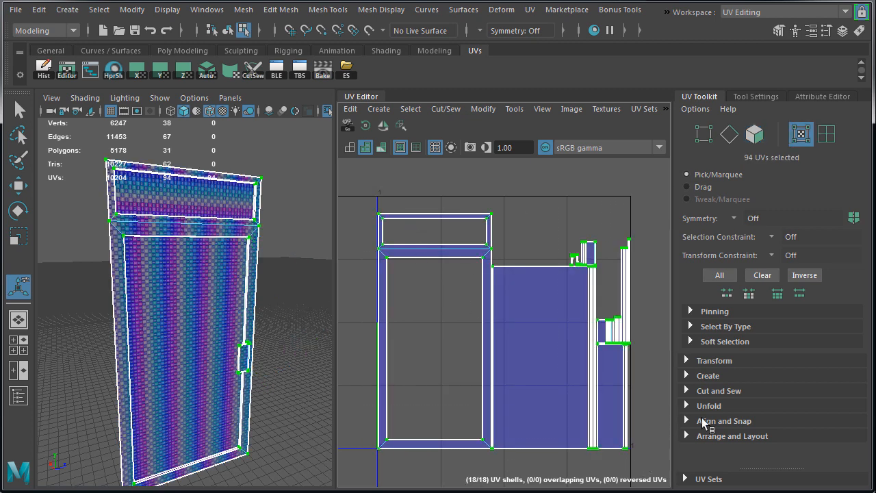
pyautogui.click(689, 361)
pyautogui.scroll(-7, 692, 375)
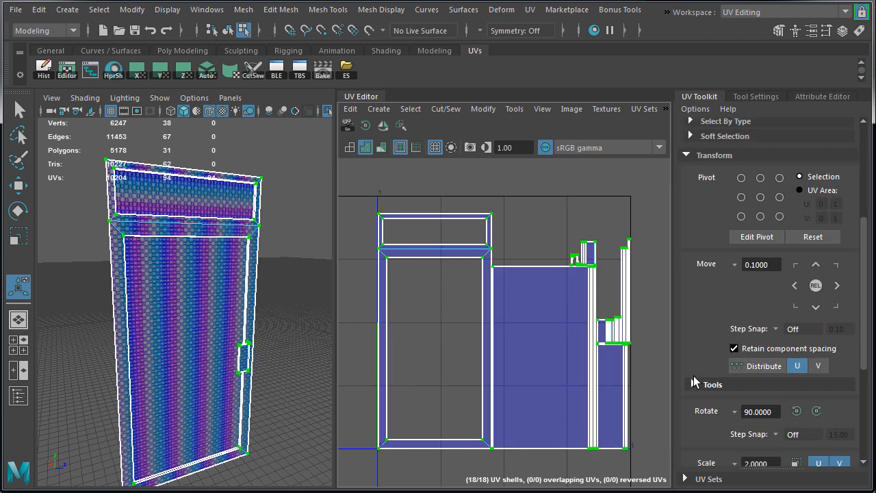
pyautogui.scroll(-3, 694, 376)
pyautogui.click(835, 388)
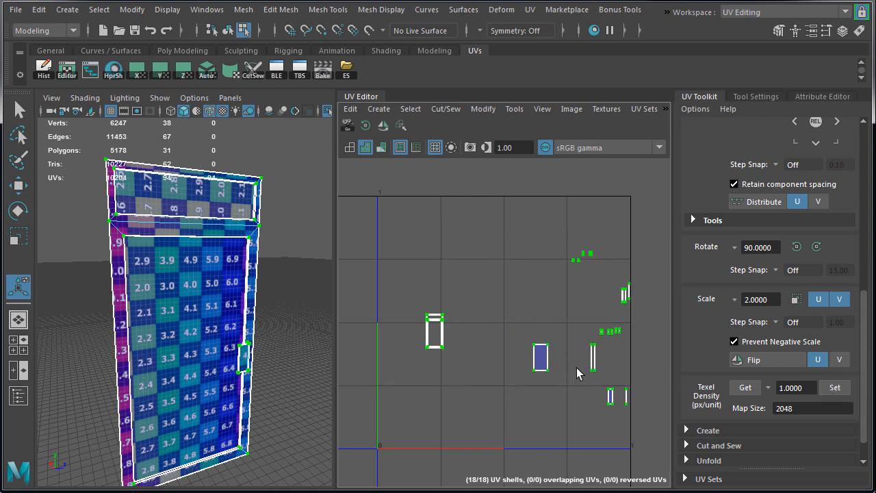
# Gather the scattered door UV shells closer together and move them all sideways out of the 0–1 UV tile
pyautogui.press('w')
pyautogui.moveTo(435, 331); pyautogui.dragTo(517, 356)
pyautogui.moveTo(566, 243); pyautogui.dragTo(601, 267)
pyautogui.moveTo(583, 256); pyautogui.dragTo(534, 283)
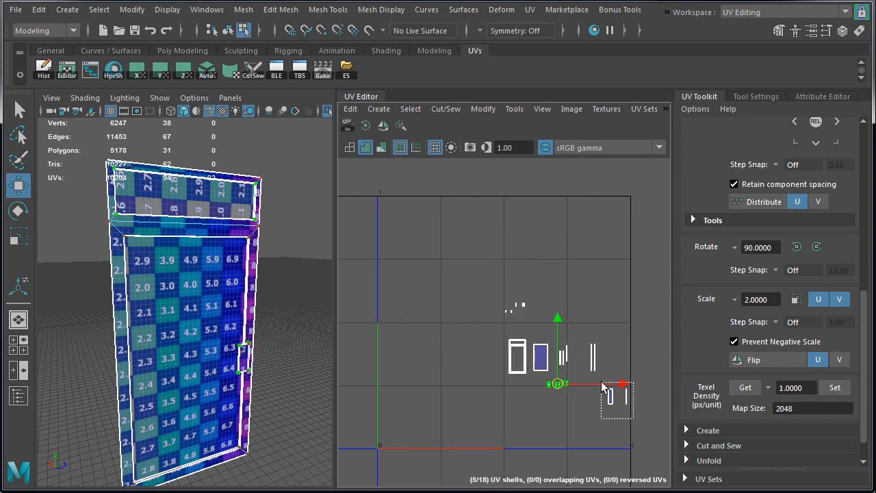
pyautogui.moveTo(602, 381); pyautogui.dragTo(600, 382)
pyautogui.moveTo(618, 396); pyautogui.dragTo(587, 385)
pyautogui.moveTo(481, 276); pyautogui.dragTo(640, 416)
pyautogui.moveTo(614, 349); pyautogui.dragTo(766, 349)
pyautogui.press('f')
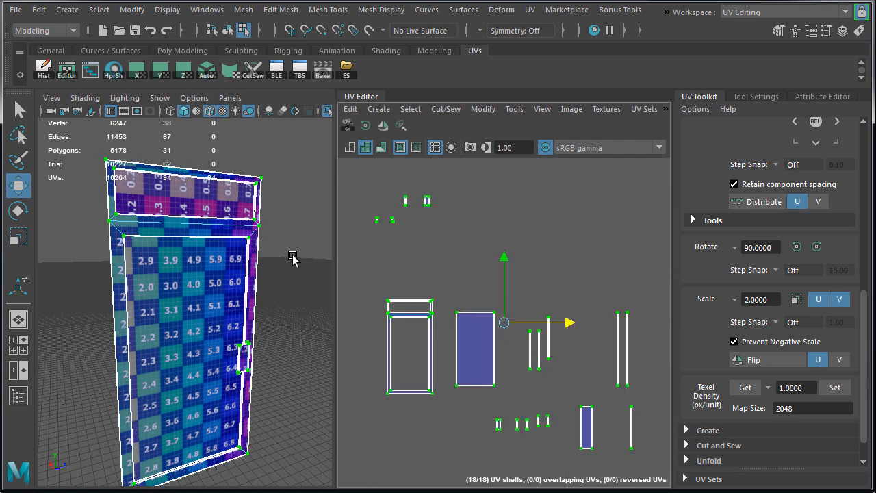
# Move the large door panel's UV shell into the main opening of the door frame shell
pyautogui.moveTo(451, 355); pyautogui.dragTo(392, 334, button='right')
pyautogui.click(469, 355)
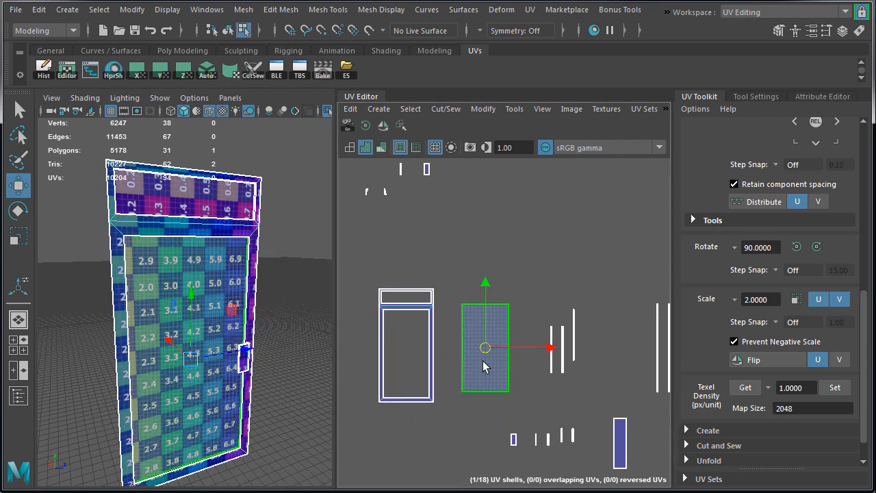
pyautogui.scroll(4, 482, 360)
pyautogui.keyDown('alt'); pyautogui.moveTo(483, 360); pyautogui.dragTo(616, 349, button='middle'); pyautogui.keyUp('alt')
pyautogui.moveTo(619, 325); pyautogui.dragTo(471, 335)
# Scale the large door panel's shell down slightly to leave a gap inside the frame shell's opening
pyautogui.press('r')
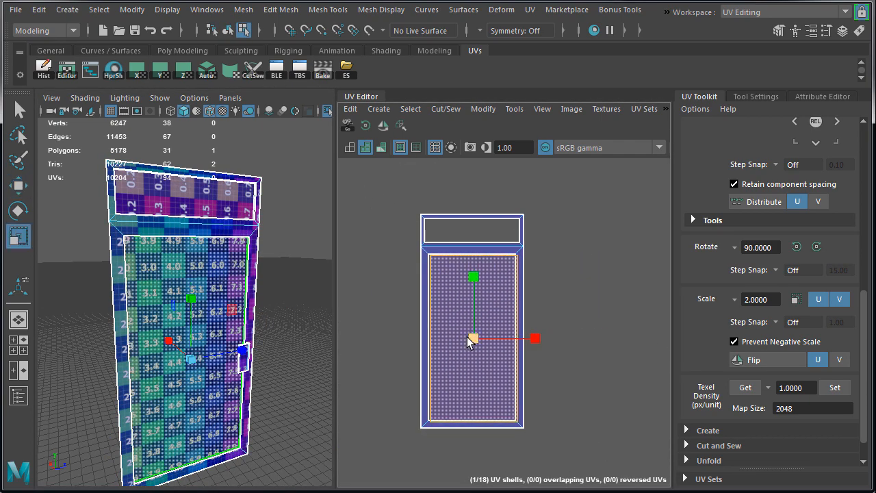
pyautogui.keyDown('alt'); pyautogui.moveTo(429, 332); pyautogui.dragTo(525, 351, button='right'); pyautogui.keyUp('alt')
pyautogui.moveTo(505, 343); pyautogui.dragTo(501, 338)
pyautogui.press('w')
pyautogui.keyDown('alt'); pyautogui.moveTo(617, 341); pyautogui.dragTo(472, 341, button='right'); pyautogui.keyUp('alt')
pyautogui.keyDown('alt'); pyautogui.moveTo(565, 341); pyautogui.dragTo(414, 342, button='middle'); pyautogui.keyUp('alt')
pyautogui.keyDown('alt'); pyautogui.moveTo(600, 334); pyautogui.dragTo(349, 331, button='right'); pyautogui.keyUp('alt')
pyautogui.keyDown('alt'); pyautogui.moveTo(616, 328); pyautogui.dragTo(538, 327, button='middle'); pyautogui.keyUp('alt')
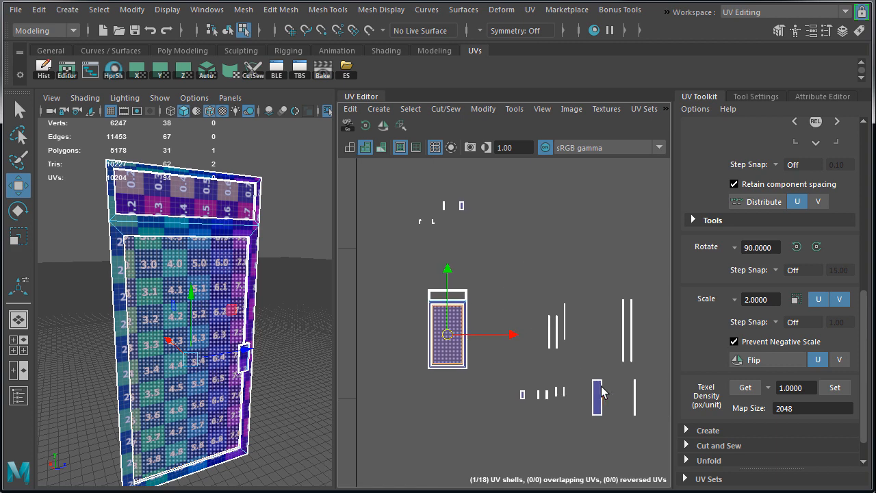
# Rotate the narrow upper panel's UV shell 90 degrees to horizontal and bring it to the frame shell's upper opening
pyautogui.click(598, 397)
pyautogui.moveTo(597, 397); pyautogui.dragTo(490, 277)
pyautogui.click(365, 126)
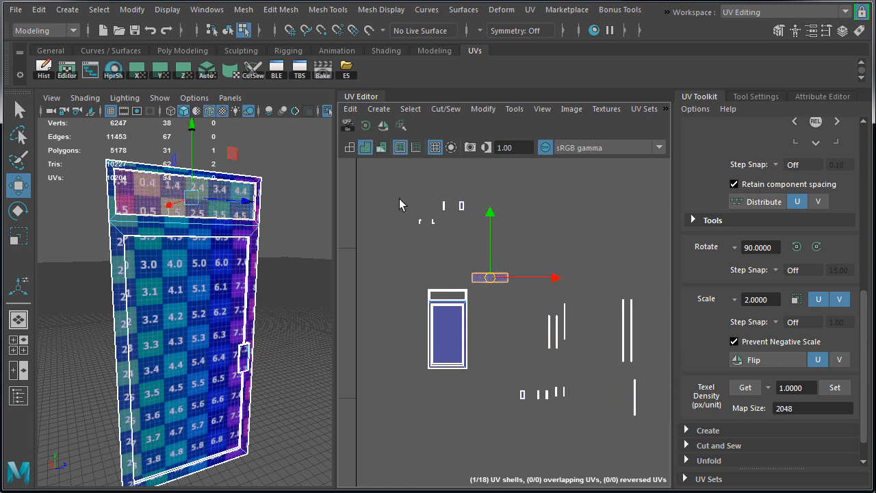
pyautogui.keyDown('alt'); pyautogui.moveTo(404, 220); pyautogui.dragTo(496, 232, button='right'); pyautogui.keyUp('alt')
pyautogui.moveTo(584, 342); pyautogui.dragTo(479, 379)
# Scale the upper panel's shell down and position it inside the frame shell's upper opening
pyautogui.press('r')
pyautogui.keyDown('alt'); pyautogui.moveTo(447, 382); pyautogui.dragTo(593, 410, button='right'); pyautogui.keyUp('alt')
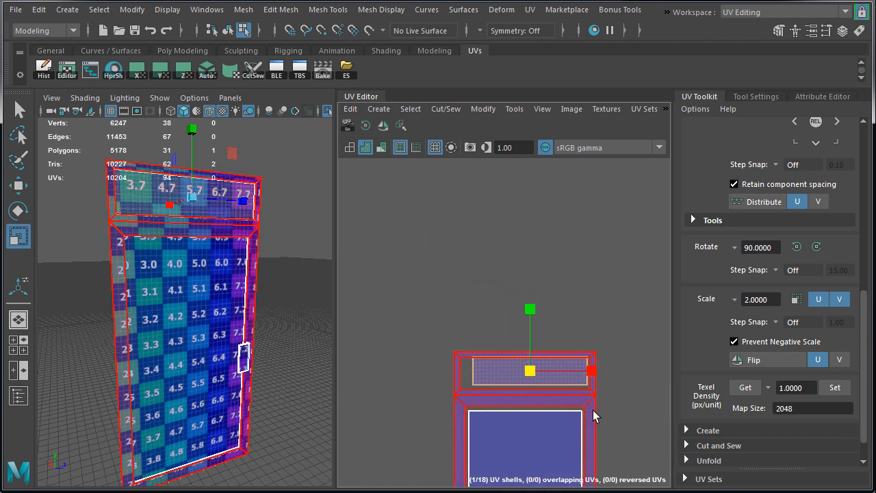
pyautogui.keyDown('alt'); pyautogui.moveTo(594, 415); pyautogui.dragTo(540, 338, button='middle'); pyautogui.keyUp('alt')
pyautogui.keyDown('alt'); pyautogui.moveTo(441, 308); pyautogui.dragTo(496, 297, button='right'); pyautogui.keyUp('alt')
pyautogui.press('w')
pyautogui.moveTo(454, 274); pyautogui.dragTo(443, 277)
pyautogui.keyDown('alt'); pyautogui.moveTo(441, 277); pyautogui.dragTo(516, 297, button='right'); pyautogui.keyUp('alt')
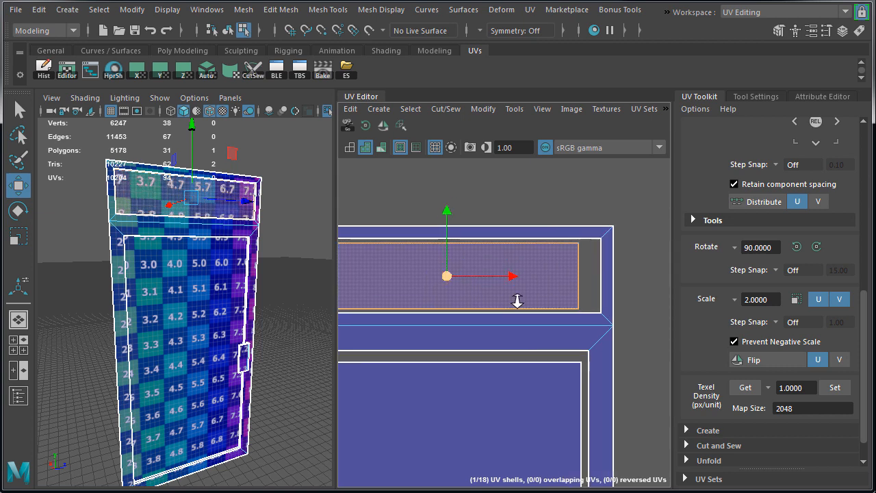
pyautogui.moveTo(448, 213); pyautogui.dragTo(449, 215)
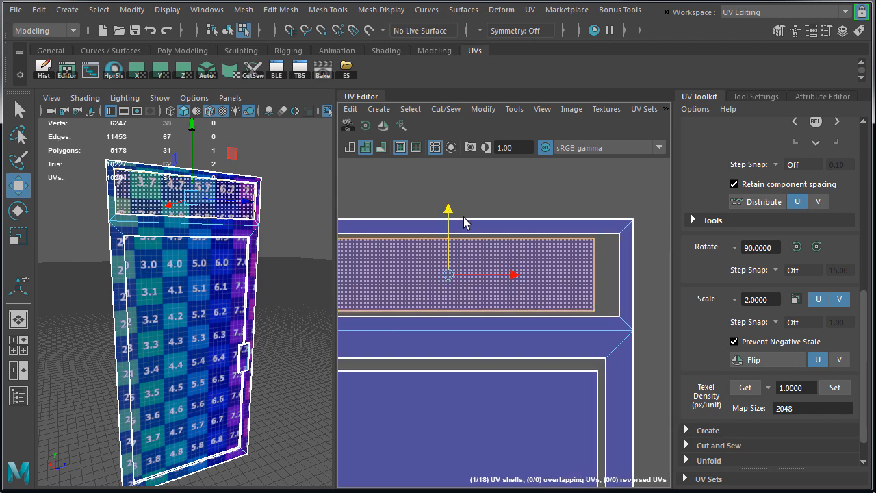
pyautogui.keyDown('alt'); pyautogui.moveTo(468, 236); pyautogui.dragTo(438, 248, button='right'); pyautogui.keyUp('alt')
pyautogui.keyDown('alt'); pyautogui.moveTo(446, 267); pyautogui.dragTo(460, 249, button='middle'); pyautogui.keyUp('alt')
# Shrink the upper panel's shell slightly more to widen the gap to the surrounding frame shell
pyautogui.press('r')
pyautogui.moveTo(476, 268); pyautogui.dragTo(475, 265)
pyautogui.press('w')
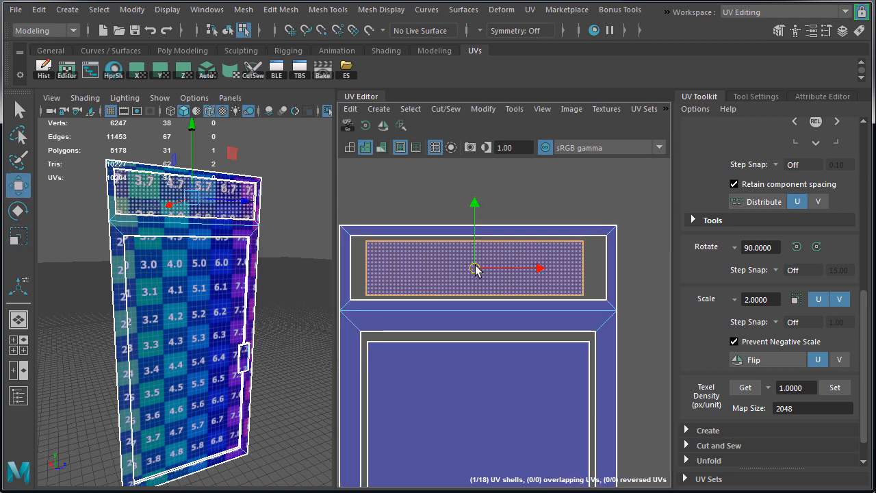
pyautogui.keyDown('alt'); pyautogui.moveTo(586, 290); pyautogui.dragTo(536, 288, button='right'); pyautogui.keyUp('alt')
pyautogui.keyDown('alt'); pyautogui.moveTo(535, 288); pyautogui.dragTo(440, 321, button='middle'); pyautogui.keyUp('alt')
pyautogui.keyDown('alt'); pyautogui.moveTo(552, 331); pyautogui.dragTo(531, 330, button='right'); pyautogui.keyUp('alt')
pyautogui.keyDown('alt'); pyautogui.moveTo(532, 330); pyautogui.dragTo(559, 329, button='middle'); pyautogui.keyUp('alt')
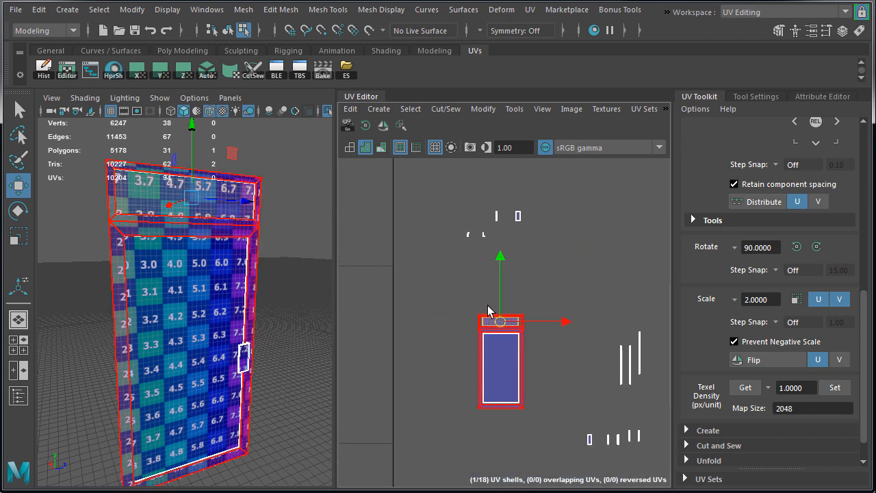
# Select all the door handle's UV shells and move them up above the door frame shell
pyautogui.moveTo(249, 355); pyautogui.dragTo(253, 326, button='right')
pyautogui.doubleClick(244, 357)
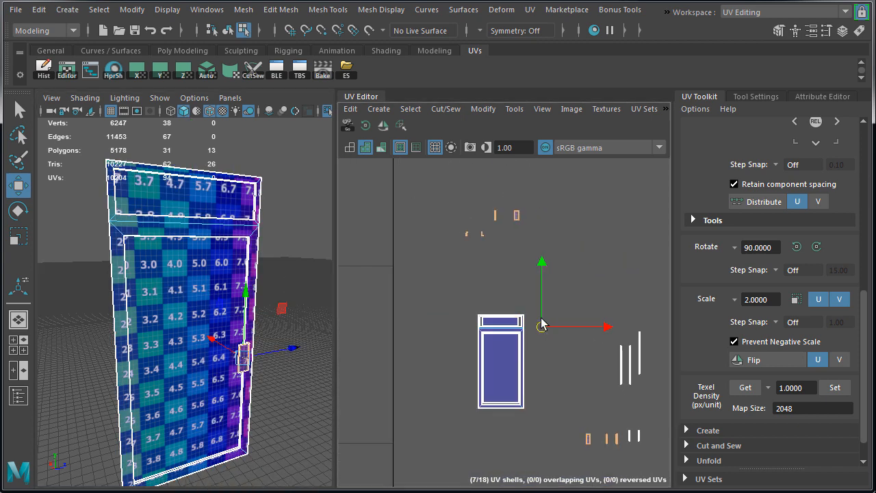
pyautogui.moveTo(543, 327); pyautogui.dragTo(516, 217)
pyautogui.keyDown('alt'); pyautogui.moveTo(593, 268); pyautogui.dragTo(566, 267, button='right'); pyautogui.keyUp('alt')
pyautogui.keyDown('alt'); pyautogui.moveTo(565, 268); pyautogui.dragTo(572, 316, button='middle'); pyautogui.keyUp('alt')
pyautogui.moveTo(522, 292); pyautogui.dragTo(469, 267)
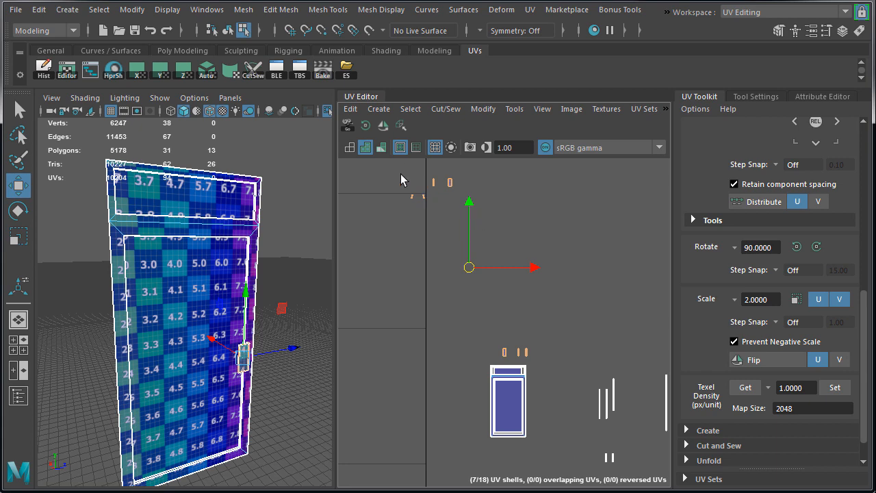
# Bring the separated small handle shells closer to the rest of the handle's shells
pyautogui.moveTo(401, 176); pyautogui.dragTo(426, 175, button='right')
pyautogui.moveTo(393, 172); pyautogui.dragTo(509, 238)
pyautogui.keyDown('alt'); pyautogui.moveTo(516, 349); pyautogui.dragTo(538, 291, button='right'); pyautogui.keyUp('alt')
pyautogui.doubleClick(575, 214)
pyautogui.press('f')
# Rotate the handle's L-shaped cap shell 90 degrees and place it by the handle's face shells
pyautogui.keyDown('alt'); pyautogui.moveTo(268, 365); pyautogui.dragTo(286, 323, button='right'); pyautogui.keyUp('alt')
pyautogui.moveTo(566, 195); pyautogui.dragTo(499, 364)
pyautogui.keyDown('alt'); pyautogui.moveTo(253, 305); pyautogui.dragTo(305, 361); pyautogui.keyUp('alt')
pyautogui.moveTo(357, 254); pyautogui.dragTo(406, 322)
pyautogui.click(368, 128)
pyautogui.moveTo(388, 288); pyautogui.dragTo(498, 319)
# Arrange the handle's remaining shells, overlapping the matching face shells and setting the narrow side strip beside them
pyautogui.doubleClick(448, 350)
pyautogui.keyDown('alt'); pyautogui.moveTo(236, 315); pyautogui.dragTo(226, 274); pyautogui.keyUp('alt')
pyautogui.moveTo(439, 361); pyautogui.dragTo(472, 361)
pyautogui.click(532, 340)
pyautogui.keyDown('alt'); pyautogui.moveTo(276, 304); pyautogui.dragTo(195, 293); pyautogui.keyUp('alt')
pyautogui.moveTo(540, 360); pyautogui.dragTo(481, 360)
pyautogui.scroll(6, 495, 355)
pyautogui.moveTo(386, 376); pyautogui.dragTo(526, 378)
pyautogui.scroll(-3, 412, 349)
# Snap the corner UVs of the overlapping handle face shell onto the matching UVs of the shell beneath it
pyautogui.click(443, 306)
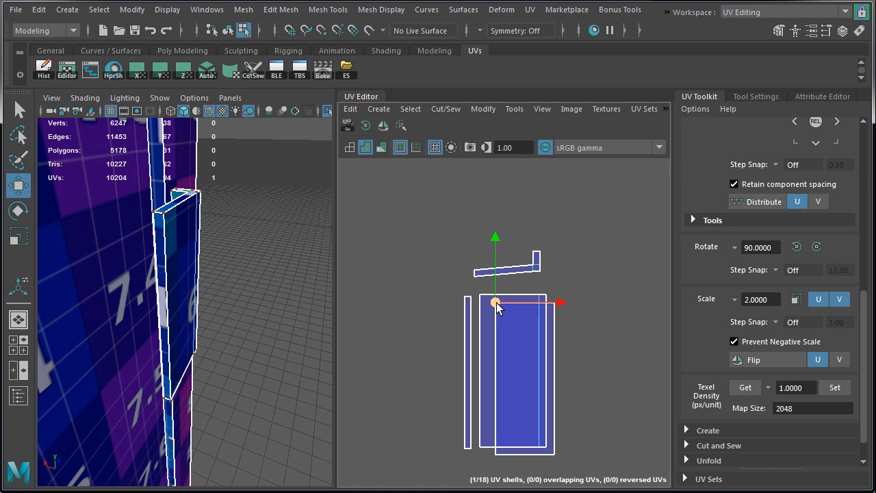
pyautogui.moveTo(497, 304); pyautogui.dragTo(483, 294)
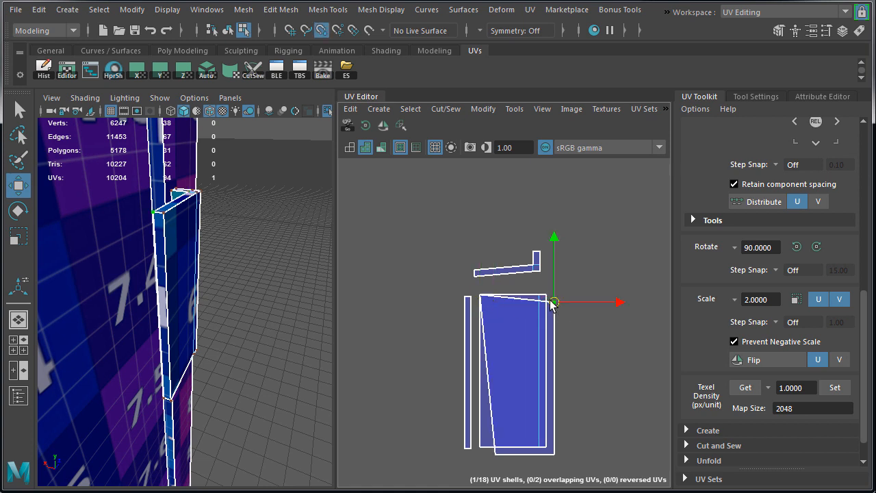
pyautogui.moveTo(554, 304); pyautogui.dragTo(540, 300)
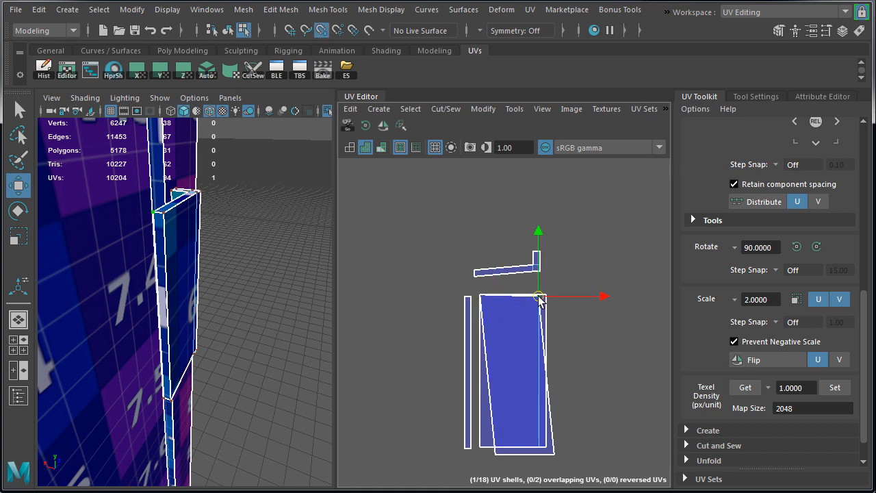
pyautogui.click(499, 457)
pyautogui.moveTo(495, 454); pyautogui.dragTo(480, 448)
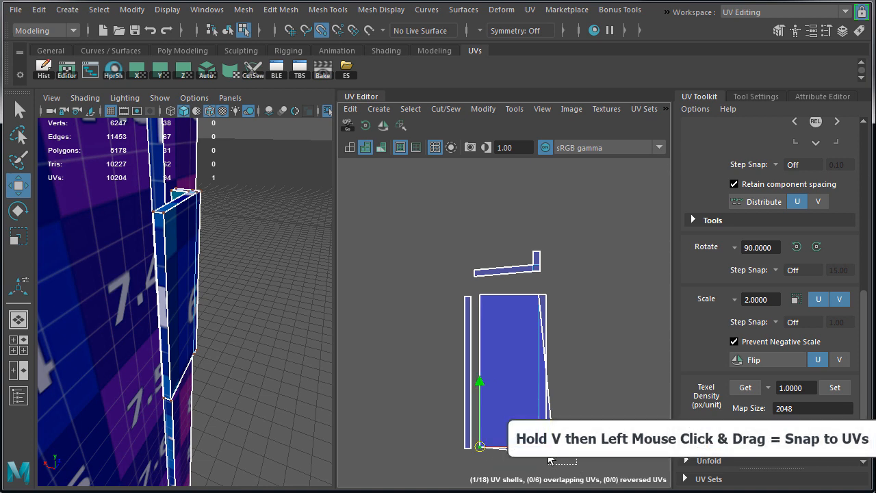
pyautogui.scroll(-1, 575, 369)
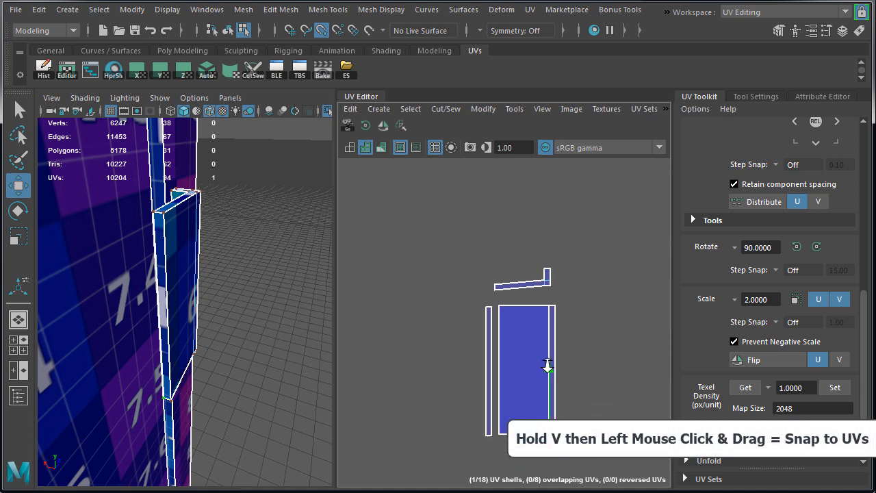
# Move the two-column side strip shell next to the handle's overlapping face shells
pyautogui.scroll(-2, 589, 340)
pyautogui.keyDown('alt'); pyautogui.moveTo(584, 337); pyautogui.dragTo(490, 338, button='middle'); pyautogui.keyUp('alt')
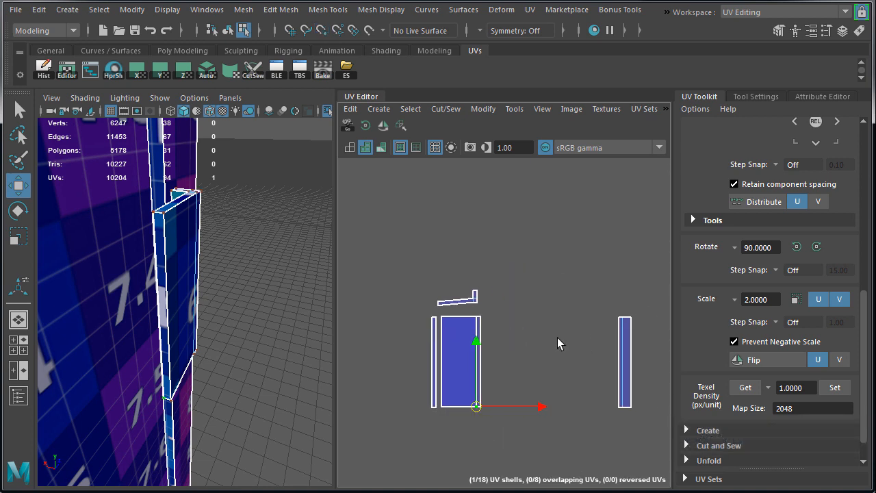
pyautogui.scroll(-1, 559, 340)
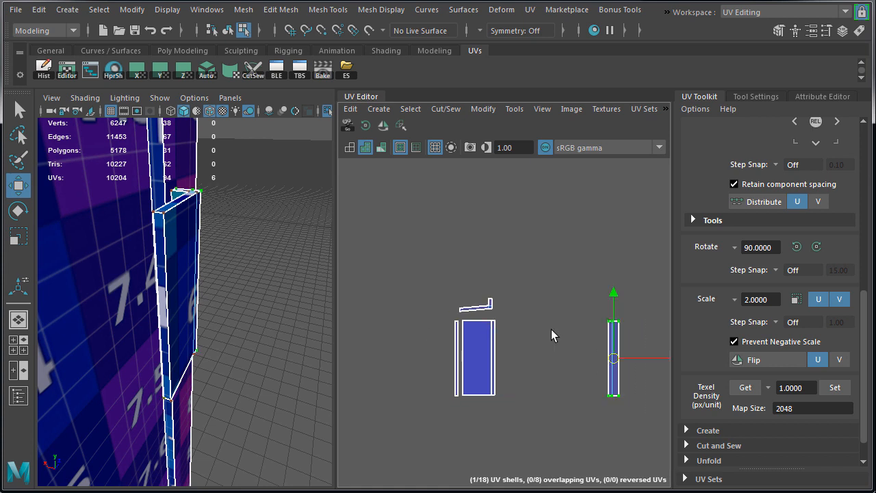
pyautogui.moveTo(613, 358); pyautogui.dragTo(506, 358)
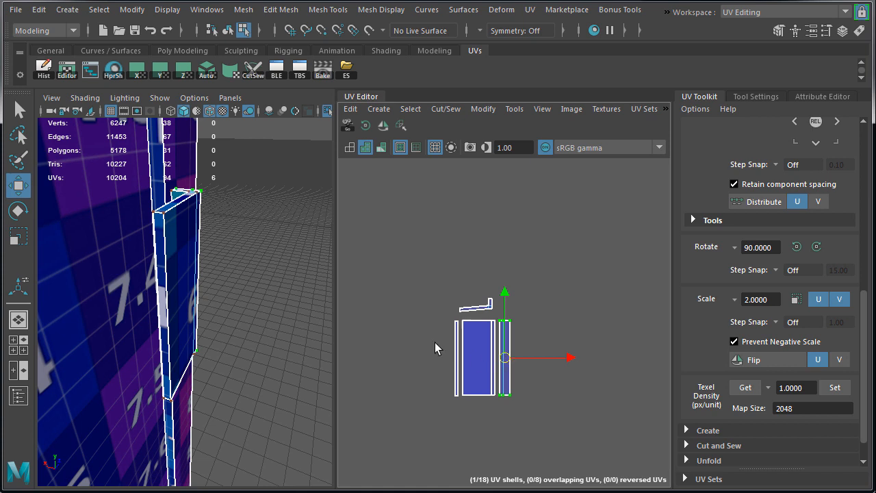
# Bring the handle's remaining single strip shell over to the two-column side strip it matches
pyautogui.scroll(2, 434, 342)
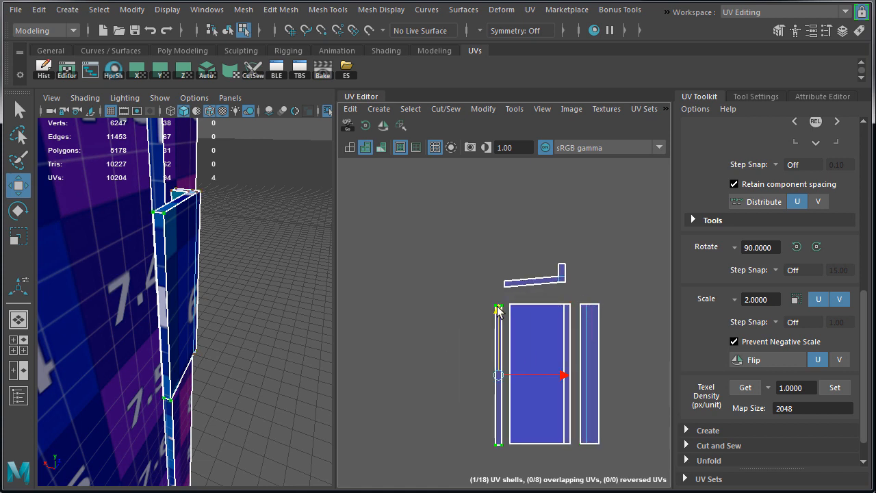
pyautogui.scroll(-3, 438, 308)
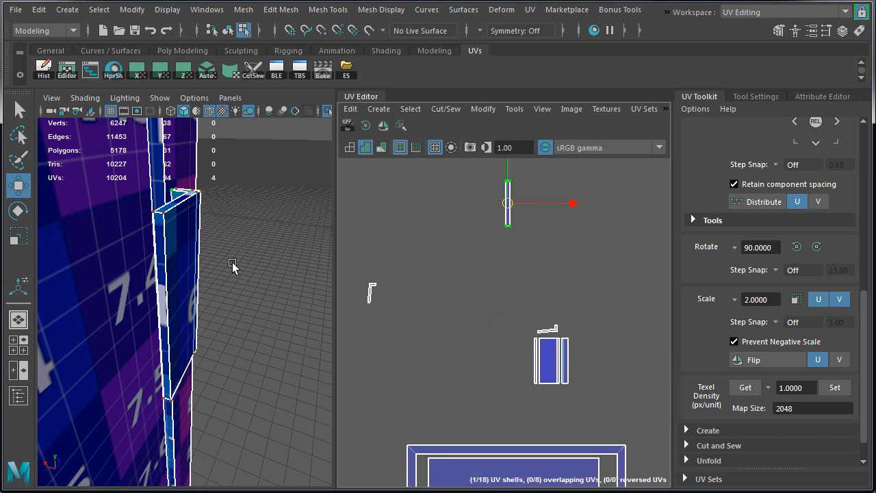
pyautogui.moveTo(514, 298); pyautogui.dragTo(525, 354)
pyautogui.scroll(4, 561, 365)
pyautogui.moveTo(417, 353); pyautogui.dragTo(596, 347)
pyautogui.keyDown('alt'); pyautogui.moveTo(494, 300); pyautogui.dragTo(421, 305, button='middle'); pyautogui.keyUp('alt')
pyautogui.keyDown('alt'); pyautogui.moveTo(421, 305); pyautogui.dragTo(523, 329, button='right'); pyautogui.keyUp('alt')
pyautogui.moveTo(588, 376); pyautogui.dragTo(557, 387)
# Snap the single strip's corner UVs onto the matching UVs of the two-column side strip's wider column
pyautogui.keyDown('alt'); pyautogui.moveTo(207, 252); pyautogui.dragTo(199, 277); pyautogui.keyUp('alt')
pyautogui.moveTo(541, 232); pyautogui.dragTo(560, 227)
pyautogui.scroll(-1, 540, 305)
pyautogui.keyDown('alt'); pyautogui.moveTo(565, 329); pyautogui.dragTo(564, 211, button='middle'); pyautogui.keyUp('alt')
pyautogui.press('v')
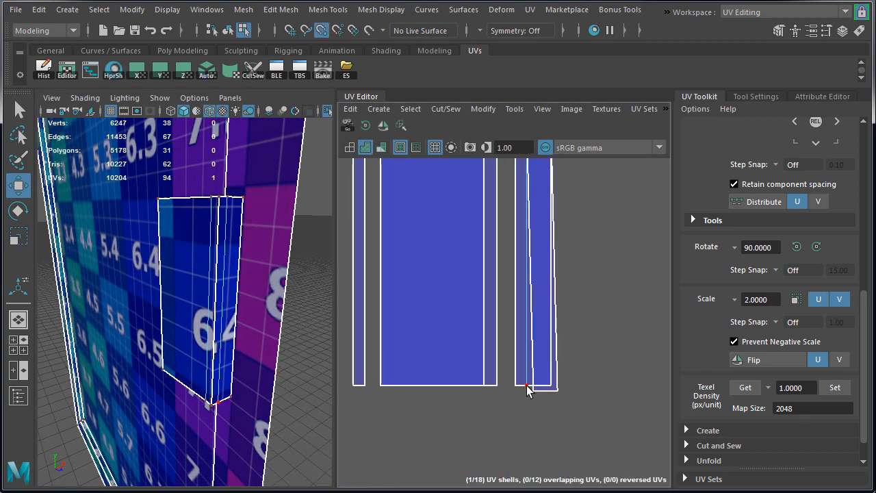
pyautogui.moveTo(529, 386); pyautogui.dragTo(551, 386)
# Rotate the handle's second L-shaped cap shell 90 degrees and bring it above the first cap shell
pyautogui.keyDown('alt'); pyautogui.moveTo(213, 280); pyautogui.dragTo(253, 322); pyautogui.keyUp('alt')
pyautogui.scroll(-3, 575, 305)
pyautogui.keyDown('alt'); pyautogui.moveTo(594, 282); pyautogui.dragTo(591, 315, button='middle'); pyautogui.keyUp('alt')
pyautogui.scroll(-6, 579, 308)
pyautogui.moveTo(407, 240); pyautogui.dragTo(525, 284)
pyautogui.click(370, 128)
pyautogui.scroll(6, 550, 275)
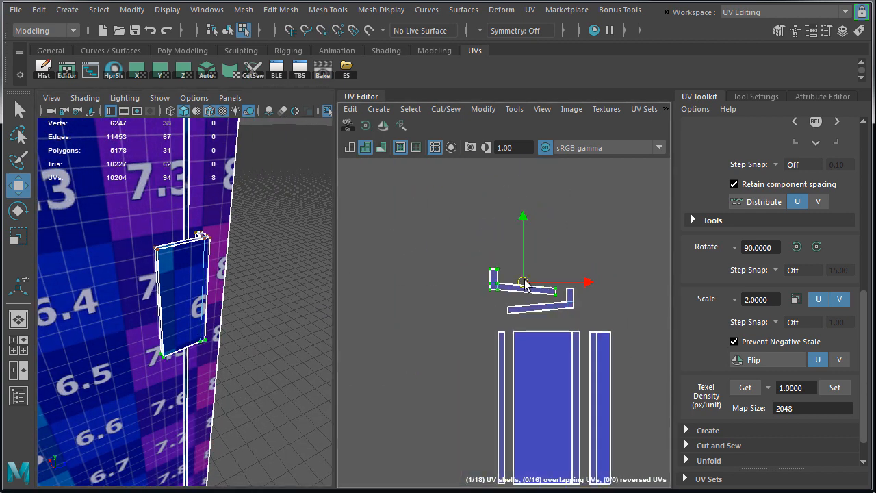
# Position the two L-shaped cap shells side by side directly above the handle's face shells
pyautogui.moveTo(479, 259); pyautogui.dragTo(586, 321)
pyautogui.moveTo(533, 291); pyautogui.dragTo(500, 313)
pyautogui.click(543, 295)
pyautogui.click(603, 314)
pyautogui.moveTo(577, 310); pyautogui.dragTo(591, 314)
pyautogui.click(505, 316)
pyautogui.moveTo(504, 312); pyautogui.dragTo(509, 312)
# Select all of the handle's shells and group them just above the main door shell
pyautogui.keyDown('alt'); pyautogui.moveTo(595, 360); pyautogui.dragTo(466, 361, button='right'); pyautogui.keyUp('alt')
pyautogui.moveTo(527, 291); pyautogui.dragTo(623, 423)
pyautogui.moveTo(585, 371); pyautogui.dragTo(484, 414)
pyautogui.keyDown('alt'); pyautogui.moveTo(594, 425); pyautogui.dragTo(551, 424, button='right'); pyautogui.keyUp('alt')
pyautogui.keyDown('alt'); pyautogui.moveTo(611, 384); pyautogui.dragTo(525, 243, button='middle'); pyautogui.keyUp('alt')
pyautogui.moveTo(434, 276); pyautogui.dragTo(428, 276)
pyautogui.keyDown('alt'); pyautogui.moveTo(579, 323); pyautogui.dragTo(431, 323, button='right'); pyautogui.keyUp('alt')
pyautogui.keyDown('alt'); pyautogui.moveTo(622, 354); pyautogui.dragTo(509, 332, button='middle'); pyautogui.keyUp('alt')
# Move the door's scattered strip shells closer to the main door shell and frame the long strip's faces
pyautogui.moveTo(513, 258); pyautogui.dragTo(581, 388)
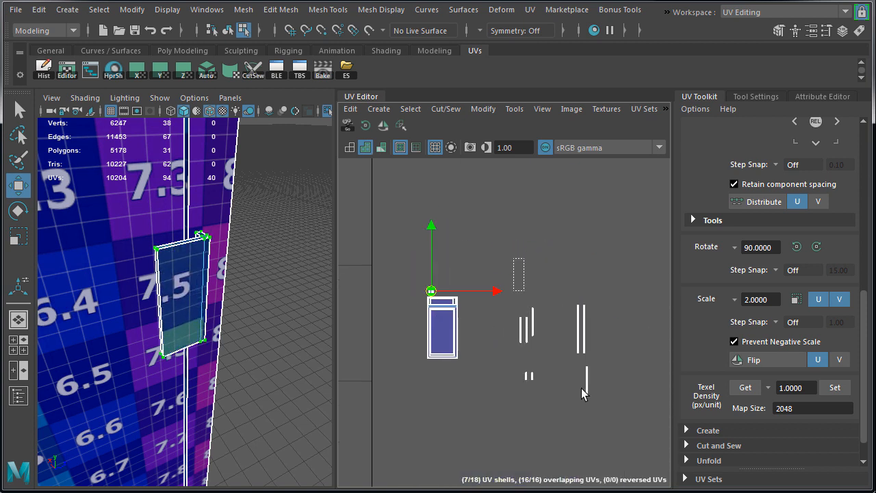
pyautogui.moveTo(543, 353); pyautogui.dragTo(496, 355)
pyautogui.moveTo(490, 355); pyautogui.dragTo(533, 354, button='right')
pyautogui.press('f')
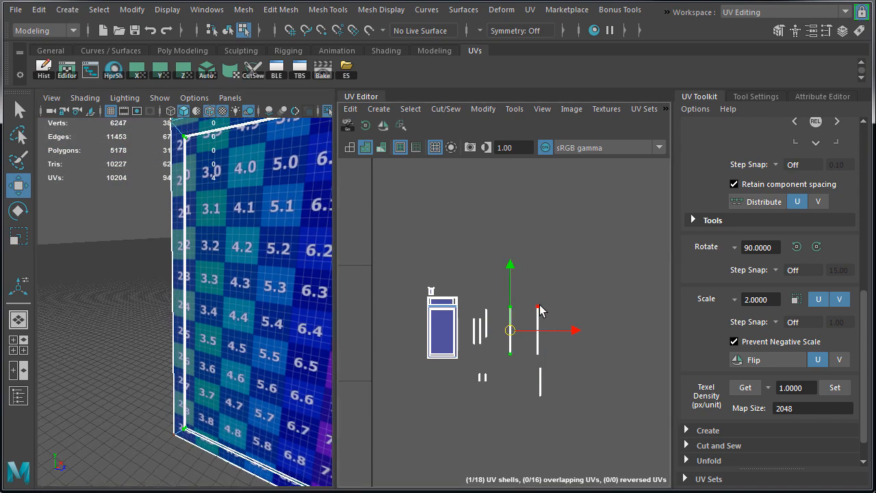
# Stack the lower door opening's two long vertical strip shells and place them along the left edge of the door shell
pyautogui.keyDown('shift'); pyautogui.click(539, 309); pyautogui.keyUp('shift')
pyautogui.scroll(-2, 688, 446)
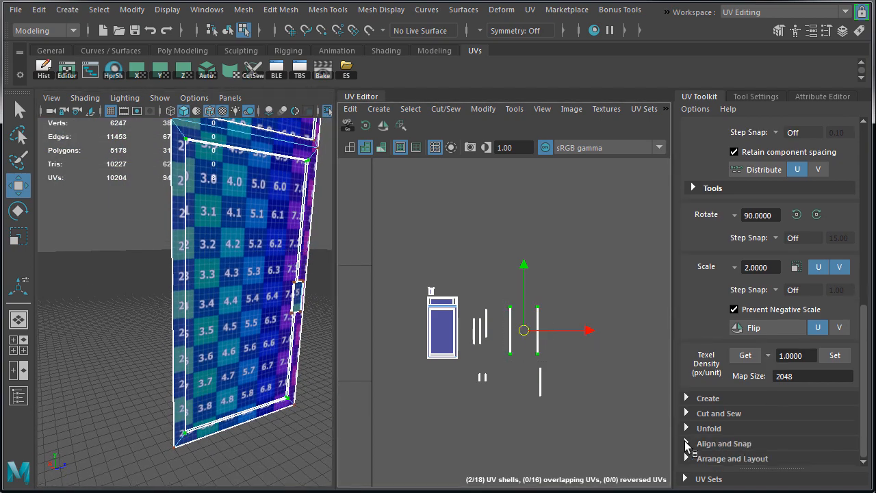
pyautogui.click(686, 443)
pyautogui.scroll(-5, 698, 445)
pyautogui.click(686, 240)
pyautogui.click(687, 459)
pyautogui.scroll(-6, 688, 452)
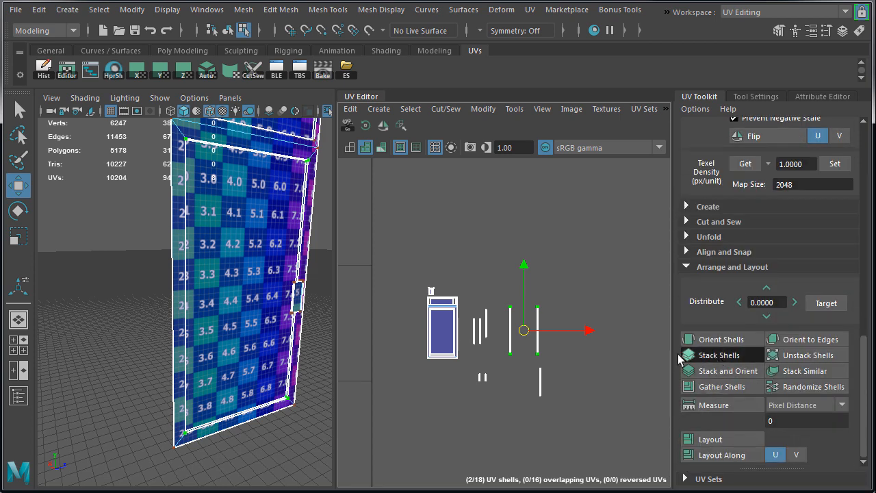
pyautogui.click(719, 354)
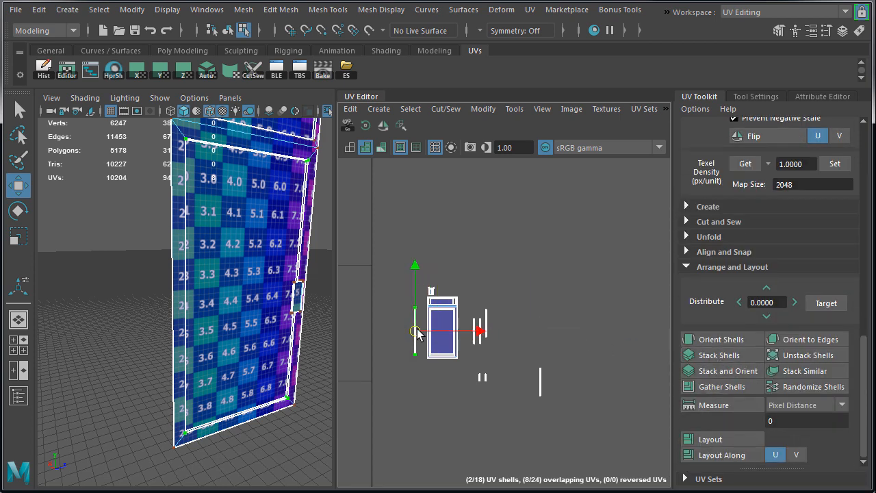
pyautogui.scroll(6, 417, 333)
pyautogui.moveTo(420, 332); pyautogui.dragTo(433, 339)
# Rotate the next pair of matching strip shells 90 degrees, stack them and place them beneath the door shell
pyautogui.keyDown('alt'); pyautogui.moveTo(558, 337); pyautogui.dragTo(308, 342, button='right'); pyautogui.keyUp('alt')
pyautogui.keyDown('alt'); pyautogui.moveTo(614, 370); pyautogui.dragTo(560, 302, button='right'); pyautogui.keyUp('alt')
pyautogui.press('f')
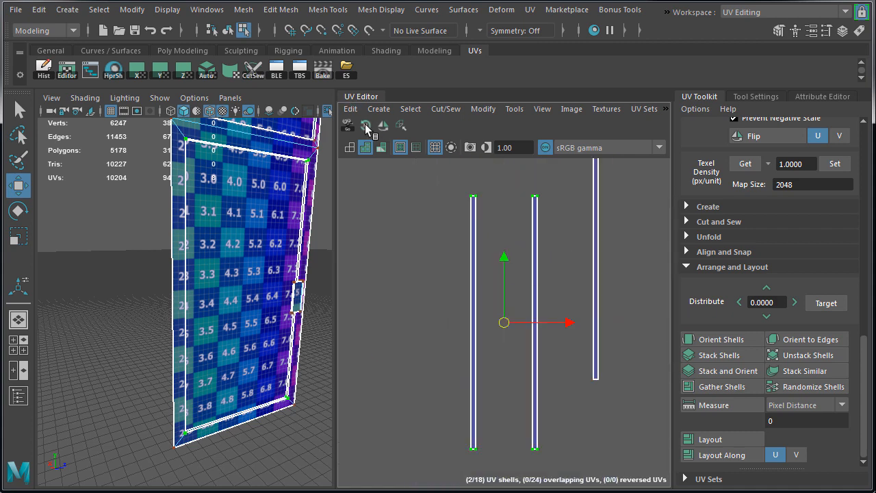
pyautogui.click(367, 126)
pyautogui.click(727, 357)
pyautogui.keyDown('alt'); pyautogui.moveTo(591, 351); pyautogui.dragTo(482, 362, button='right'); pyautogui.keyUp('alt')
pyautogui.moveTo(559, 339); pyautogui.dragTo(433, 448)
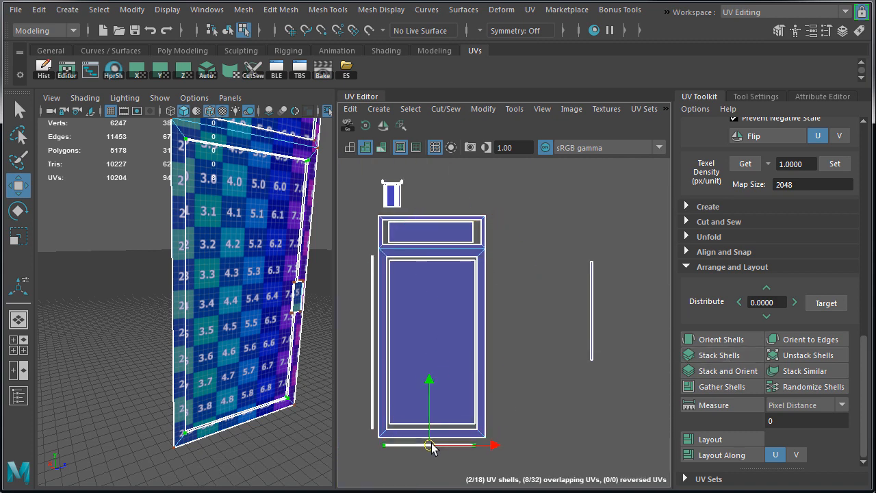
# Move the upper door panel's long strip shell beside its matching strip
pyautogui.moveTo(601, 267); pyautogui.dragTo(582, 302)
pyautogui.keyDown('alt'); pyautogui.moveTo(636, 373); pyautogui.dragTo(594, 368, button='right'); pyautogui.keyUp('alt')
pyautogui.keyDown('alt'); pyautogui.moveTo(594, 368); pyautogui.dragTo(577, 333, button='middle'); pyautogui.keyUp('alt')
pyautogui.moveTo(653, 397); pyautogui.dragTo(668, 428)
pyautogui.keyDown('alt'); pyautogui.moveTo(257, 287); pyautogui.dragTo(252, 362, button='middle'); pyautogui.keyUp('alt')
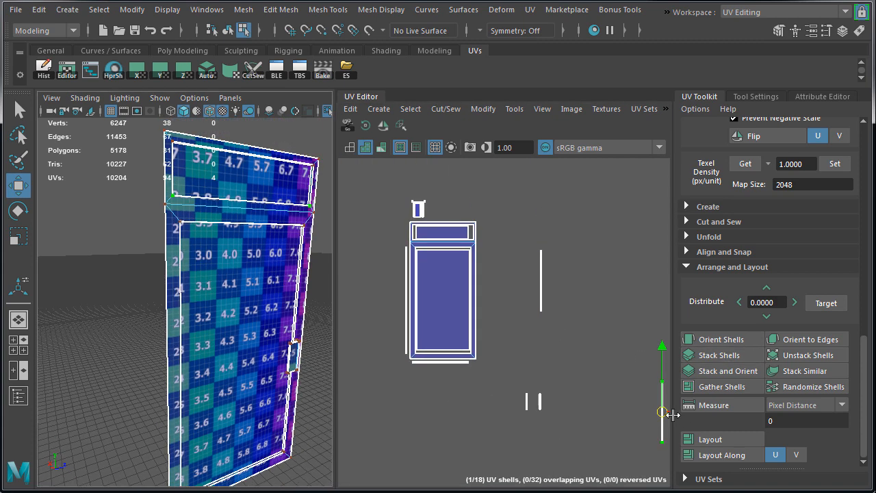
pyautogui.moveTo(663, 412); pyautogui.dragTo(559, 278)
# Rotate the upper panel's two long strips 90 degrees, stack them and place them above the door shell's top edge
pyautogui.moveTo(529, 241); pyautogui.dragTo(450, 220)
pyautogui.click(367, 126)
pyautogui.click(726, 356)
pyautogui.keyDown('alt'); pyautogui.moveTo(450, 221); pyautogui.dragTo(510, 227, button='right'); pyautogui.keyUp('alt')
pyautogui.keyDown('alt'); pyautogui.moveTo(510, 227); pyautogui.dragTo(596, 263, button='middle'); pyautogui.keyUp('alt')
pyautogui.moveTo(548, 249); pyautogui.dragTo(508, 247)
pyautogui.keyDown('alt'); pyautogui.moveTo(547, 269); pyautogui.dragTo(537, 262, button='right'); pyautogui.keyUp('alt')
pyautogui.moveTo(520, 251); pyautogui.dragTo(474, 244)
# Stack the two short side strip shells of the door's upper panel
pyautogui.moveTo(420, 207); pyautogui.dragTo(355, 314)
pyautogui.keyDown('alt'); pyautogui.moveTo(621, 330); pyautogui.dragTo(581, 357, button='right'); pyautogui.keyUp('alt')
pyautogui.keyDown('alt'); pyautogui.moveTo(581, 357); pyautogui.dragTo(438, 198, button='middle'); pyautogui.keyUp('alt')
pyautogui.moveTo(532, 369); pyautogui.dragTo(616, 442)
pyautogui.click(718, 357)
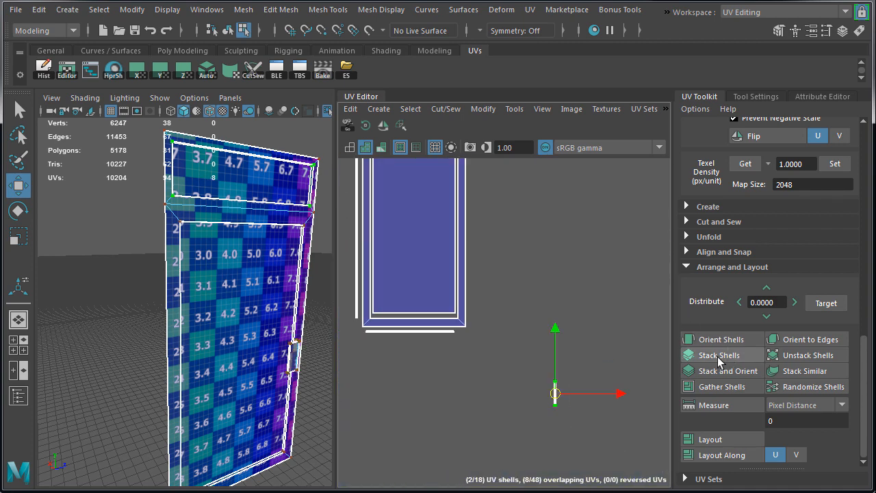
# Place the stacked short strips along the left edge of the door shell, beside its upper panel
pyautogui.moveTo(555, 393); pyautogui.dragTo(470, 239)
pyautogui.keyDown('alt'); pyautogui.moveTo(450, 236); pyautogui.dragTo(538, 375, button='middle'); pyautogui.keyUp('alt')
pyautogui.keyDown('alt'); pyautogui.moveTo(538, 375); pyautogui.dragTo(553, 391, button='right'); pyautogui.keyUp('alt')
pyautogui.moveTo(437, 234); pyautogui.dragTo(449, 251)
pyautogui.keyDown('alt'); pyautogui.moveTo(450, 251); pyautogui.dragTo(470, 238, button='right'); pyautogui.keyUp('alt')
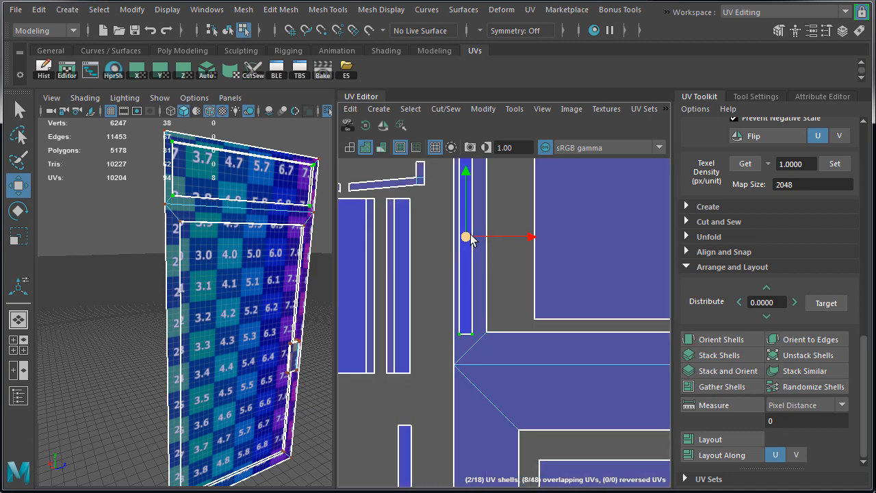
pyautogui.moveTo(468, 237); pyautogui.dragTo(420, 264)
pyautogui.keyDown('alt'); pyautogui.moveTo(420, 264); pyautogui.dragTo(381, 250, button='right'); pyautogui.keyUp('alt')
pyautogui.moveTo(448, 251); pyautogui.dragTo(449, 231)
pyautogui.keyDown('alt'); pyautogui.moveTo(514, 229); pyautogui.dragTo(489, 241, button='right'); pyautogui.keyUp('alt')
pyautogui.moveTo(458, 231); pyautogui.dragTo(462, 237)
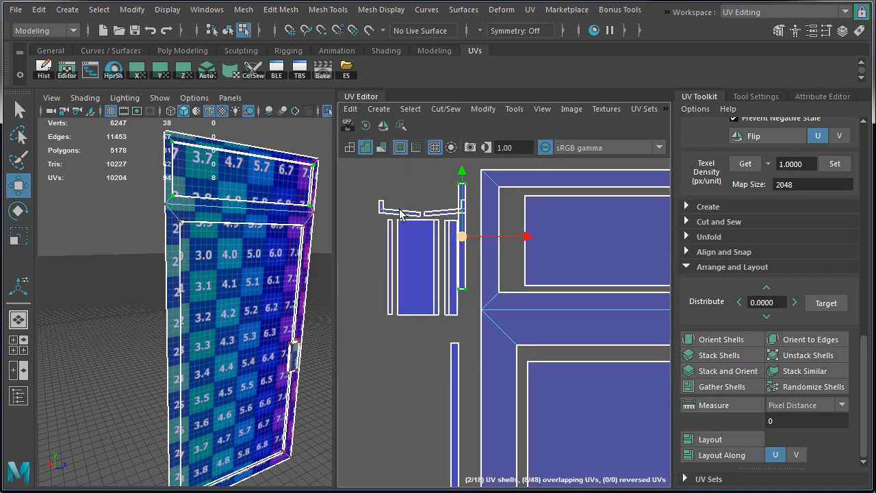
# Select the handle's shells and move them clear of the stacked short strips beside the door shell
pyautogui.keyDown('shift'); pyautogui.moveTo(486, 331); pyautogui.dragTo(472, 327); pyautogui.keyUp('shift')
pyautogui.keyDown('alt'); pyautogui.moveTo(574, 297); pyautogui.dragTo(349, 295, button='right'); pyautogui.keyUp('alt')
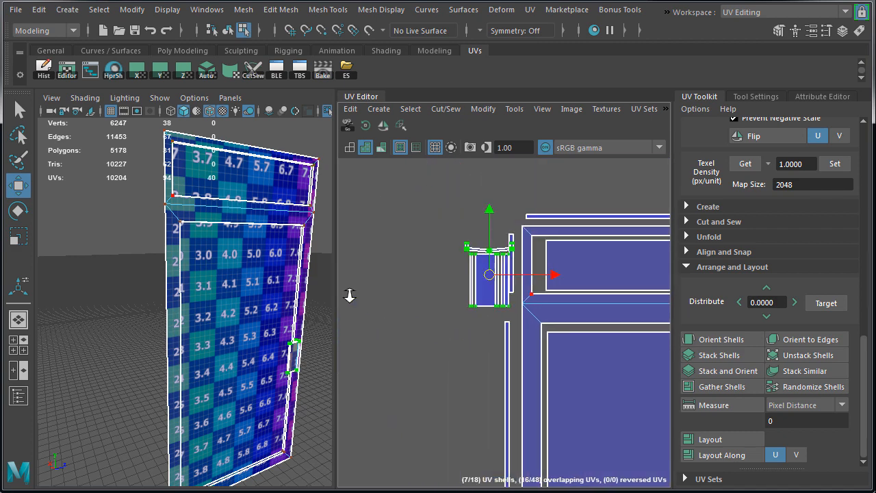
pyautogui.moveTo(490, 275)
pyautogui.mouseDown()
pyautogui.moveTo(537, 176)
pyautogui.moveTo(474, 252)
pyautogui.moveTo(478, 267)
pyautogui.mouseUp()
pyautogui.keyDown('alt'); pyautogui.moveTo(644, 340); pyautogui.dragTo(520, 392, button='right'); pyautogui.keyUp('alt')
pyautogui.keyDown('alt'); pyautogui.moveTo(660, 405); pyautogui.dragTo(575, 361, button='middle'); pyautogui.keyUp('alt')
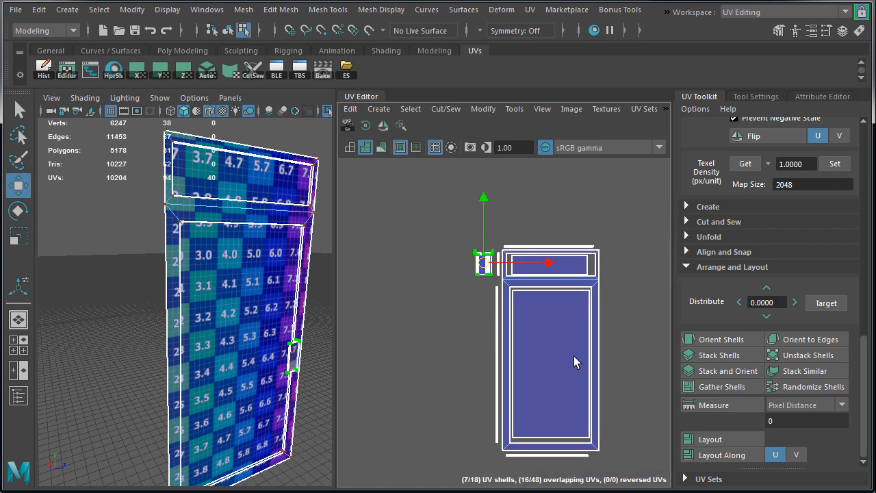
# Select all door and handle shells and move them just outside the right edge of the 0–1 UV tile
pyautogui.keyDown('alt'); pyautogui.moveTo(575, 361); pyautogui.dragTo(461, 340, button='right'); pyautogui.keyUp('alt')
pyautogui.keyDown('alt'); pyautogui.moveTo(623, 408); pyautogui.dragTo(361, 369, button='right'); pyautogui.keyUp('alt')
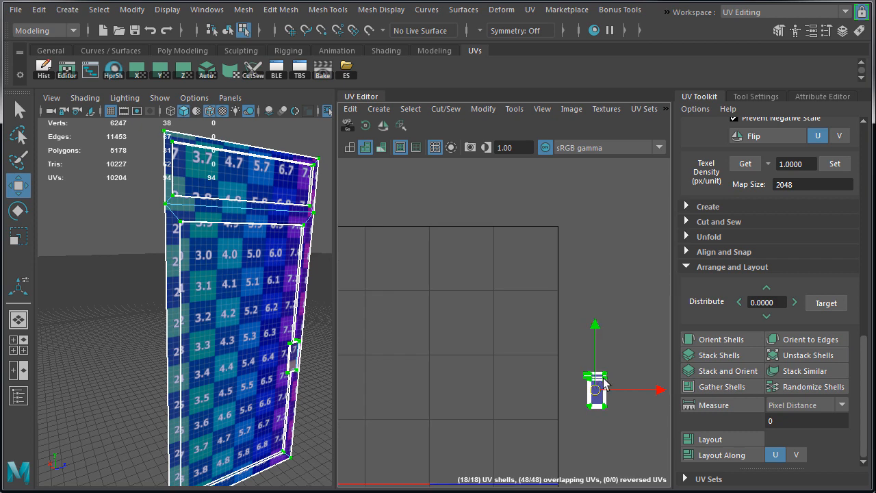
pyautogui.keyDown('alt'); pyautogui.moveTo(605, 390); pyautogui.dragTo(503, 405, button='right'); pyautogui.keyUp('alt')
pyautogui.keyDown('alt'); pyautogui.moveTo(595, 409); pyautogui.dragTo(585, 304, button='middle'); pyautogui.keyUp('alt')
pyautogui.moveTo(586, 310); pyautogui.dragTo(580, 330)
# Return to object mode, deselect the door and exit isolation to show the whole building from outside
pyautogui.moveTo(263, 241); pyautogui.dragTo(286, 228, button='right')
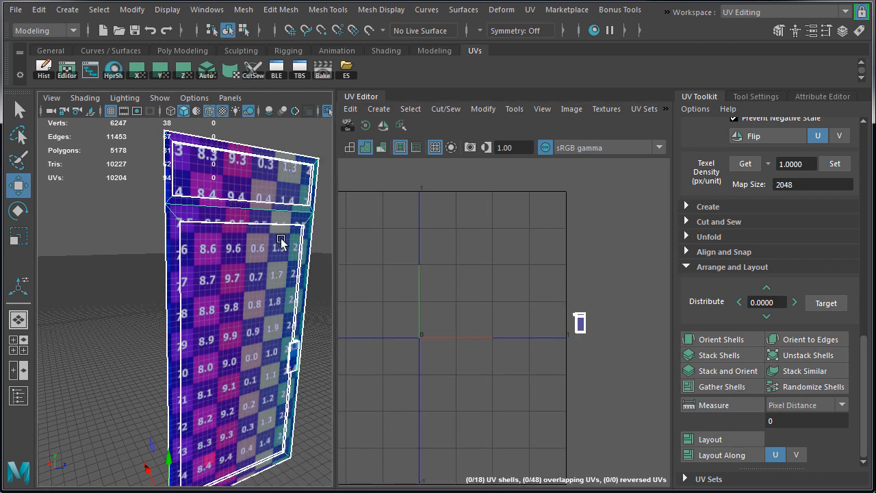
pyautogui.click(135, 216)
pyautogui.hotkey('ctrl', '1')
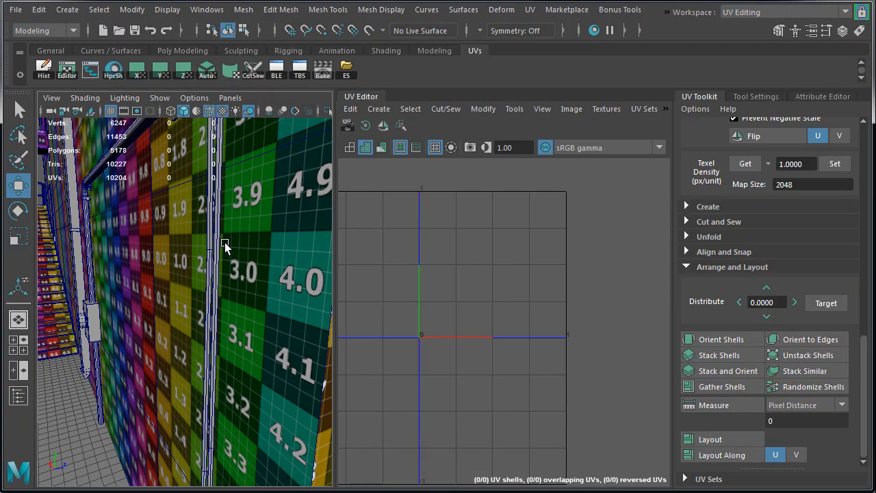
pyautogui.keyDown('alt'); pyautogui.moveTo(252, 259); pyautogui.dragTo(99, 270, button='right'); pyautogui.keyUp('alt')
pyautogui.keyDown('alt'); pyautogui.moveTo(98, 270); pyautogui.dragTo(235, 276); pyautogui.keyUp('alt')
pyautogui.keyDown('alt'); pyautogui.moveTo(235, 277); pyautogui.dragTo(102, 282, button='right'); pyautogui.keyUp('alt')
pyautogui.keyDown('alt'); pyautogui.moveTo(157, 291); pyautogui.dragTo(284, 295); pyautogui.keyUp('alt')
# Select the untextured door beneath the canopy together with its knob, then isolate and frame them
pyautogui.click(215, 285)
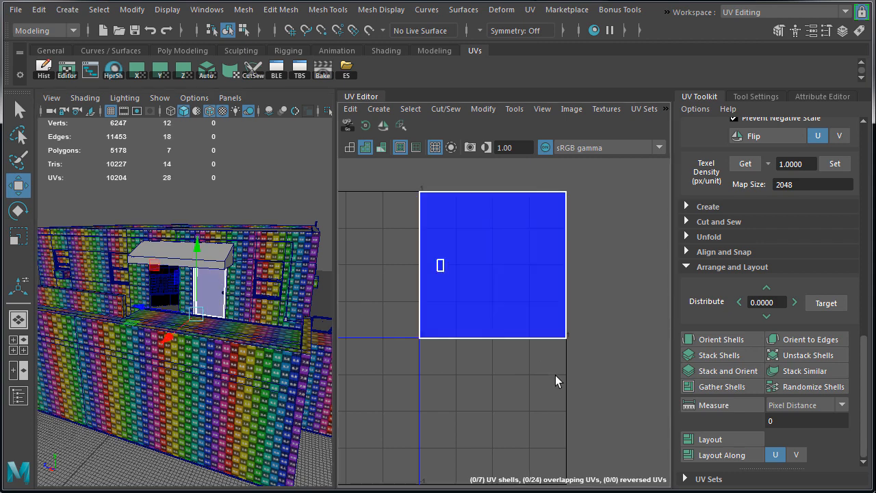
pyautogui.keyDown('alt'); pyautogui.moveTo(555, 375); pyautogui.dragTo(567, 398, button='right'); pyautogui.keyUp('alt')
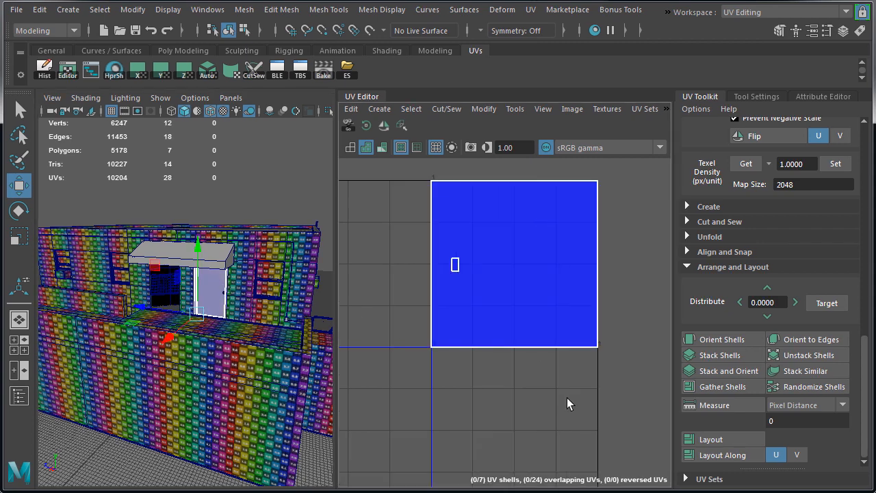
pyautogui.keyDown('shift'); pyautogui.click(222, 293); pyautogui.keyUp('shift')
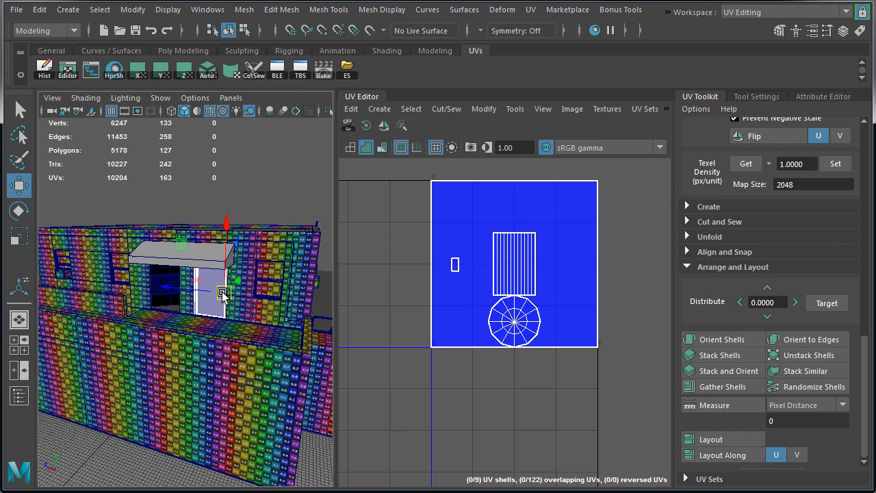
pyautogui.hotkey('ctrl', '1')
pyautogui.press('f')
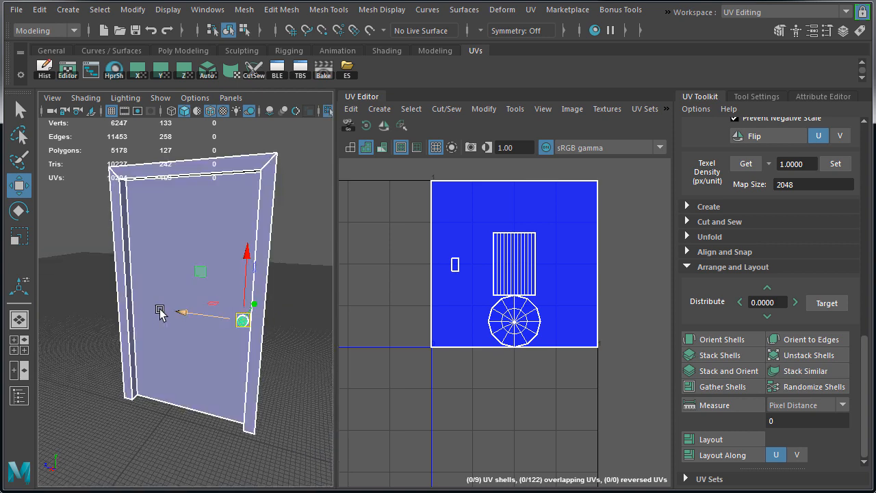
# Assign the existing numbered checker material to the isolated door and knob
pyautogui.moveTo(286, 126); pyautogui.dragTo(331, 488, button='right')
pyautogui.click(378, 484)
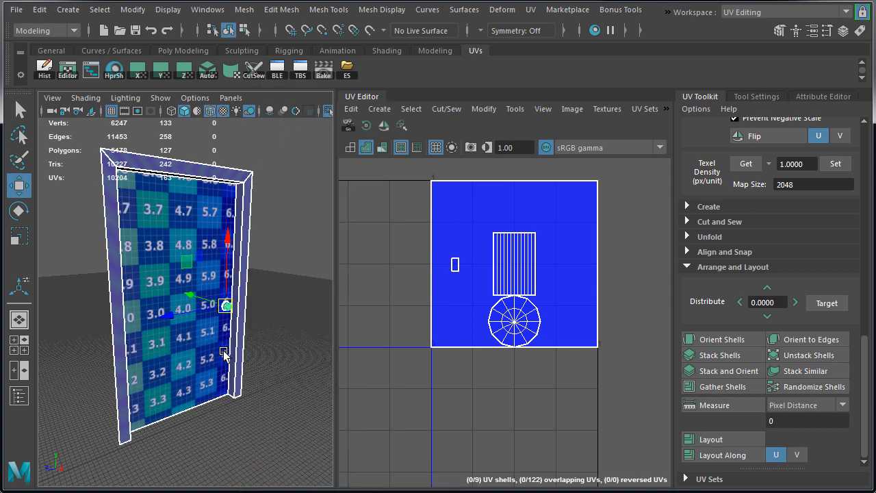
pyautogui.keyDown('alt'); pyautogui.moveTo(228, 322); pyautogui.dragTo(241, 290); pyautogui.keyUp('alt')
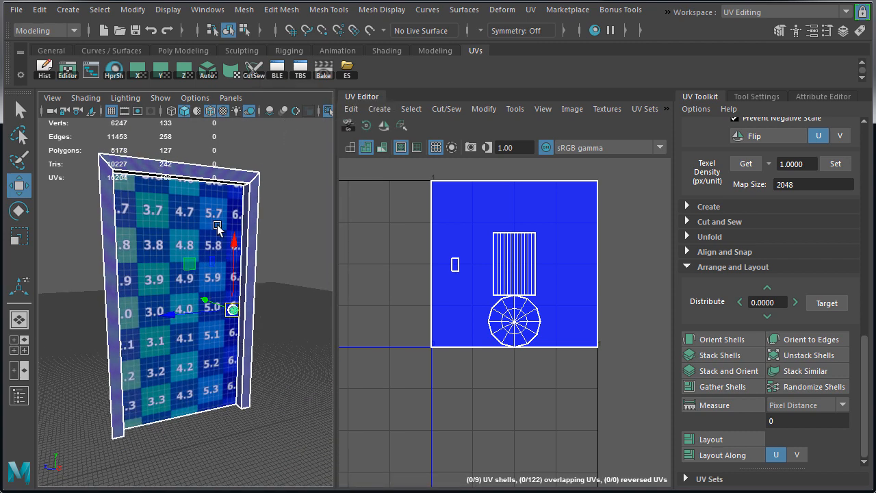
# Apply automatic UV mapping to the door and set its texel density to 1.0 at a 2048 map size
pyautogui.click(218, 228)
pyautogui.click(207, 71)
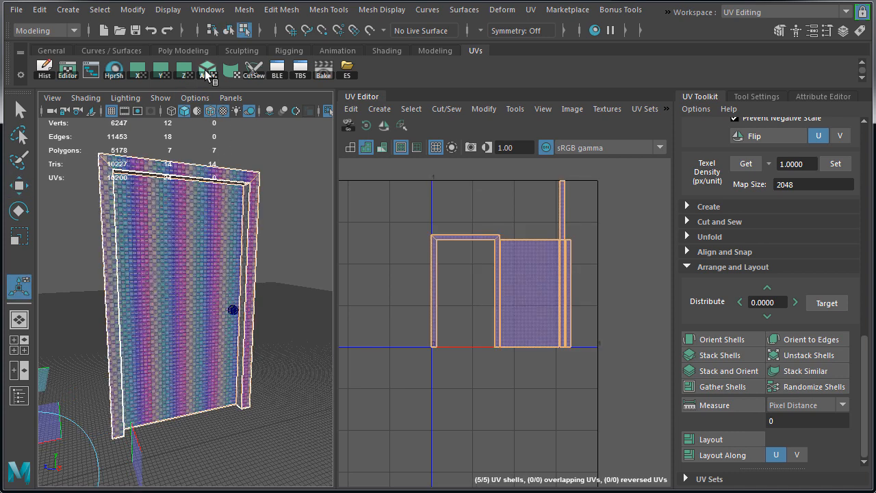
pyautogui.moveTo(527, 267); pyautogui.dragTo(416, 242, button='right')
pyautogui.scroll(3, 728, 378)
pyautogui.click(835, 246)
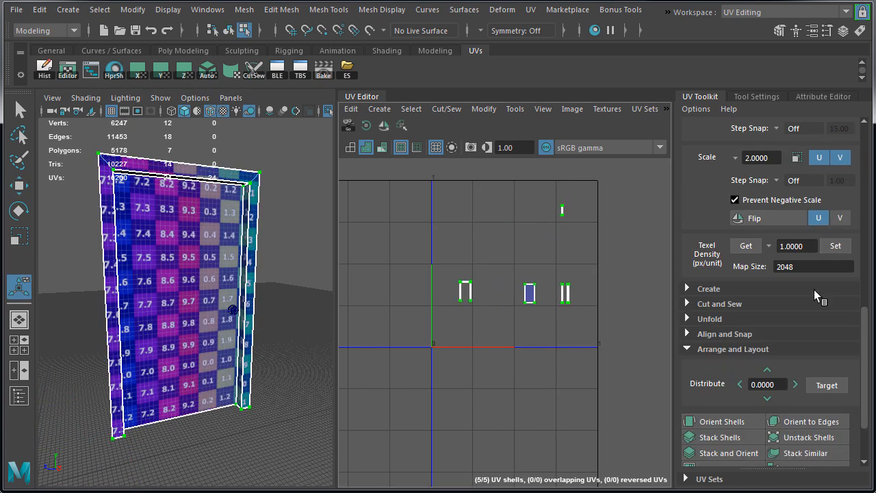
# Move all of the new door's UV shells outside the right side of the 0–1 UV tile
pyautogui.press('w')
pyautogui.moveTo(582, 254); pyautogui.dragTo(731, 260)
pyautogui.keyDown('alt'); pyautogui.moveTo(616, 284); pyautogui.dragTo(515, 281, button='middle'); pyautogui.keyUp('alt')
pyautogui.keyDown('alt'); pyautogui.moveTo(514, 282); pyautogui.dragTo(549, 280, button='right'); pyautogui.keyUp('alt')
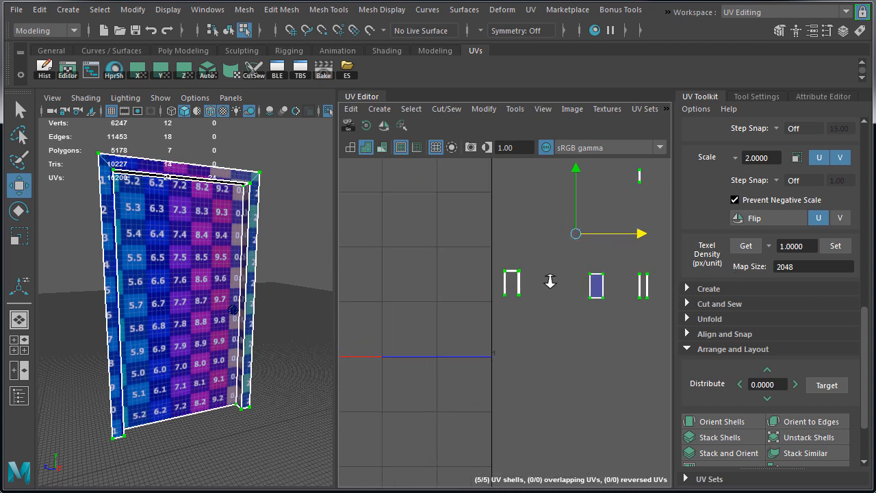
pyautogui.moveTo(575, 233); pyautogui.dragTo(583, 212)
# Move the door's rectangular panel shell closer to the frame shell
pyautogui.keyDown('alt'); pyautogui.moveTo(606, 223); pyautogui.dragTo(570, 268, button='middle'); pyautogui.keyUp('alt')
pyautogui.moveTo(551, 277); pyautogui.dragTo(633, 332)
pyautogui.moveTo(591, 307); pyautogui.dragTo(531, 307)
# Bring the frame's short inner strip shell close to the frame shell and frame its matching face on the door
pyautogui.click(611, 193)
pyautogui.moveTo(611, 193); pyautogui.dragTo(476, 279)
pyautogui.press('f')
pyautogui.keyDown('alt'); pyautogui.moveTo(490, 293); pyautogui.dragTo(445, 287, button='right'); pyautogui.keyUp('alt')
pyautogui.keyDown('alt'); pyautogui.moveTo(445, 287); pyautogui.dragTo(506, 305, button='middle'); pyautogui.keyUp('alt')
pyautogui.press('f')
pyautogui.keyDown('alt'); pyautogui.moveTo(164, 208); pyautogui.dragTo(134, 260); pyautogui.keyUp('alt')
# Rotate the short inner strip shell 90 degrees and place it directly above the top of the frame shell
pyautogui.click(348, 132)
pyautogui.moveTo(567, 338); pyautogui.dragTo(630, 415)
pyautogui.keyDown('alt'); pyautogui.moveTo(630, 415); pyautogui.dragTo(567, 353, button='middle'); pyautogui.keyUp('alt')
pyautogui.keyDown('alt'); pyautogui.moveTo(513, 350); pyautogui.dragTo(533, 347, button='right'); pyautogui.keyUp('alt')
pyautogui.moveTo(579, 355); pyautogui.dragTo(575, 356)
pyautogui.keyDown('alt'); pyautogui.moveTo(575, 356); pyautogui.dragTo(539, 378, button='right'); pyautogui.keyUp('alt')
pyautogui.keyDown('alt'); pyautogui.moveTo(539, 378); pyautogui.dragTo(427, 301, button='middle'); pyautogui.keyUp('alt')
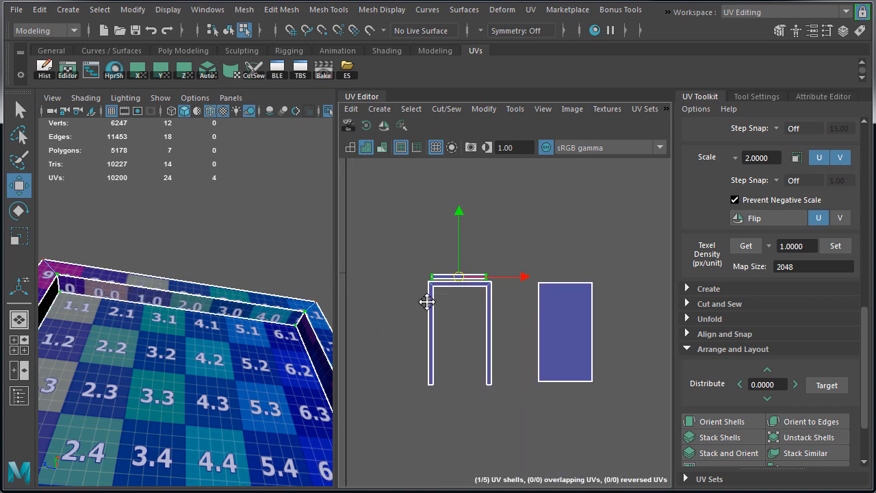
# Move the door panel shell inside the frame shell's opening and scale it down slightly to fit
pyautogui.click(585, 335)
pyautogui.moveTo(600, 336); pyautogui.dragTo(499, 339)
pyautogui.press('r')
pyautogui.moveTo(464, 336); pyautogui.dragTo(446, 337)
pyautogui.keyDown('alt'); pyautogui.moveTo(438, 337); pyautogui.dragTo(503, 335, button='right'); pyautogui.keyUp('alt')
pyautogui.press('w')
pyautogui.moveTo(487, 334); pyautogui.dragTo(481, 332)
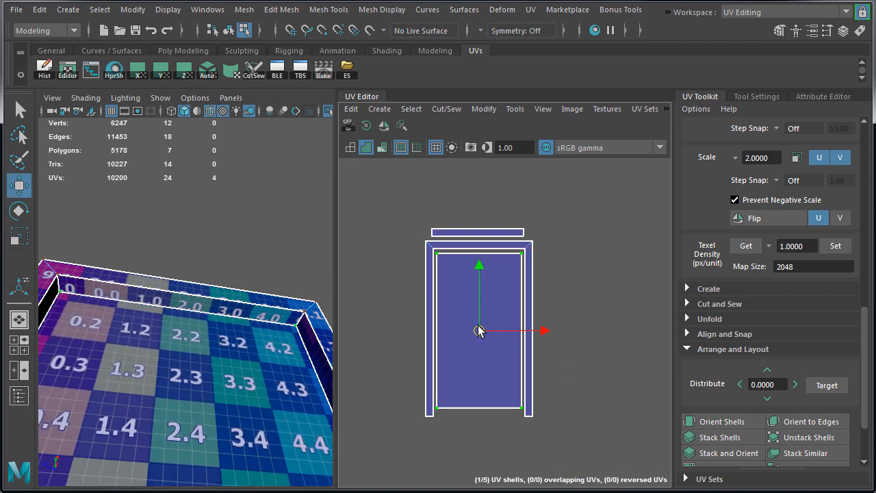
pyautogui.keyDown('alt'); pyautogui.moveTo(438, 332); pyautogui.dragTo(503, 335, button='right'); pyautogui.keyUp('alt')
pyautogui.moveTo(502, 335); pyautogui.dragTo(500, 336)
pyautogui.keyDown('alt'); pyautogui.moveTo(500, 336); pyautogui.dragTo(508, 303, button='right'); pyautogui.keyUp('alt')
pyautogui.keyDown('alt'); pyautogui.moveTo(508, 303); pyautogui.dragTo(535, 287, button='middle'); pyautogui.keyUp('alt')
pyautogui.keyDown('alt'); pyautogui.moveTo(535, 287); pyautogui.dragTo(510, 287, button='right'); pyautogui.keyUp('alt')
pyautogui.keyDown('alt'); pyautogui.moveTo(198, 274); pyautogui.dragTo(174, 329); pyautogui.keyUp('alt')
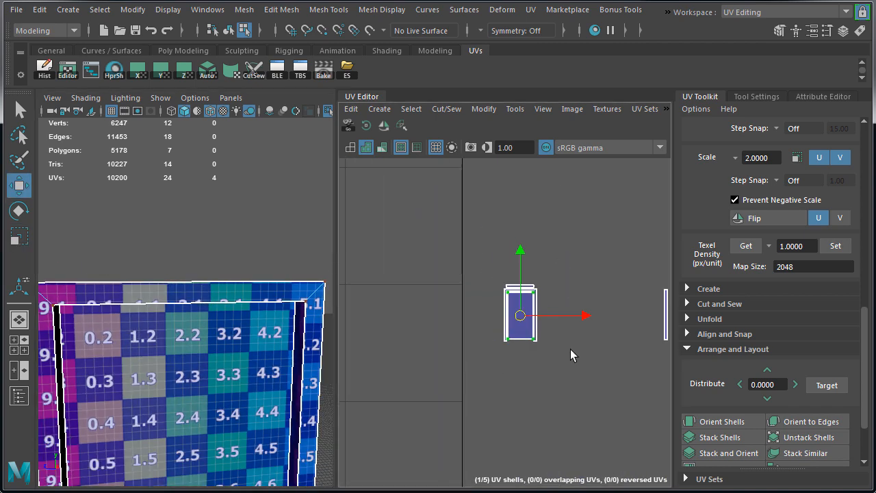
# Select the two long inner strip shells and bring them close beside the frame shell
pyautogui.keyDown('alt'); pyautogui.moveTo(604, 272); pyautogui.dragTo(521, 256, button='middle'); pyautogui.keyUp('alt')
pyautogui.moveTo(537, 249); pyautogui.dragTo(622, 349)
pyautogui.moveTo(623, 300); pyautogui.dragTo(502, 302)
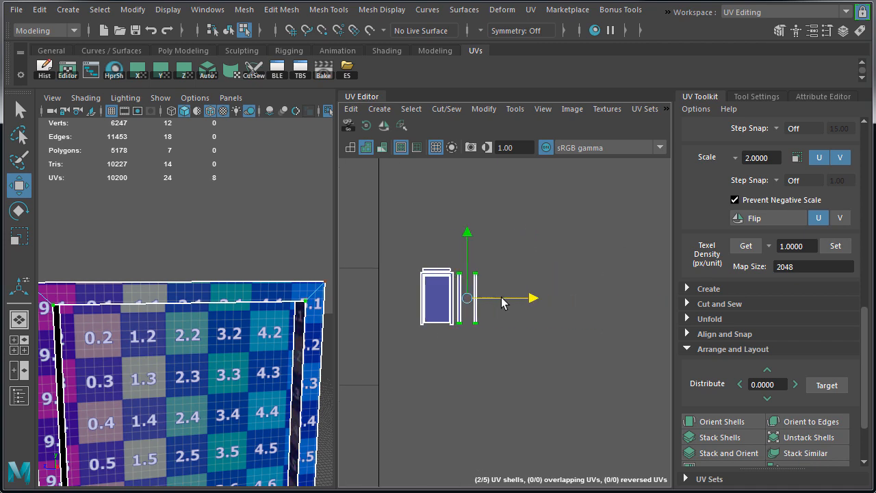
# Nudge the nearer long strip shell slightly sideways and examine which inner edges of the door frame the two strips cover
pyautogui.press('f')
pyautogui.keyDown('alt'); pyautogui.moveTo(539, 320); pyautogui.dragTo(514, 322, button='right'); pyautogui.keyUp('alt')
pyautogui.keyDown('alt'); pyautogui.moveTo(225, 373); pyautogui.dragTo(106, 357); pyautogui.keyUp('alt')
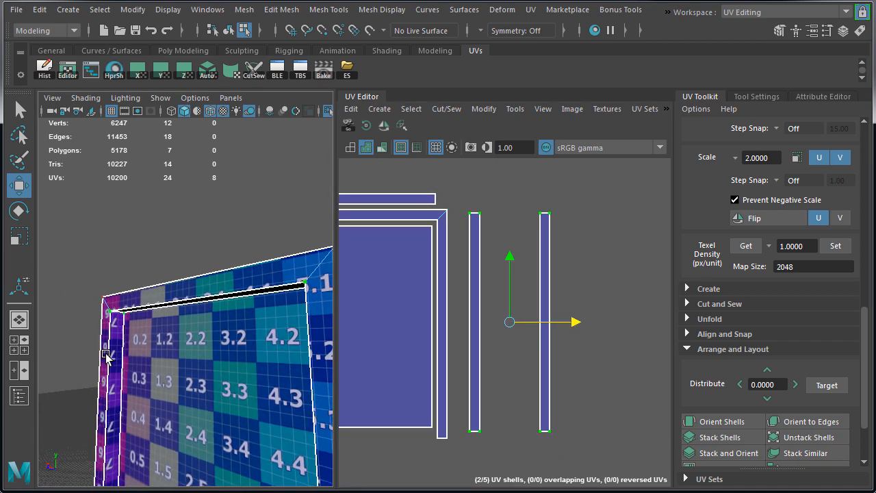
pyautogui.click(482, 218)
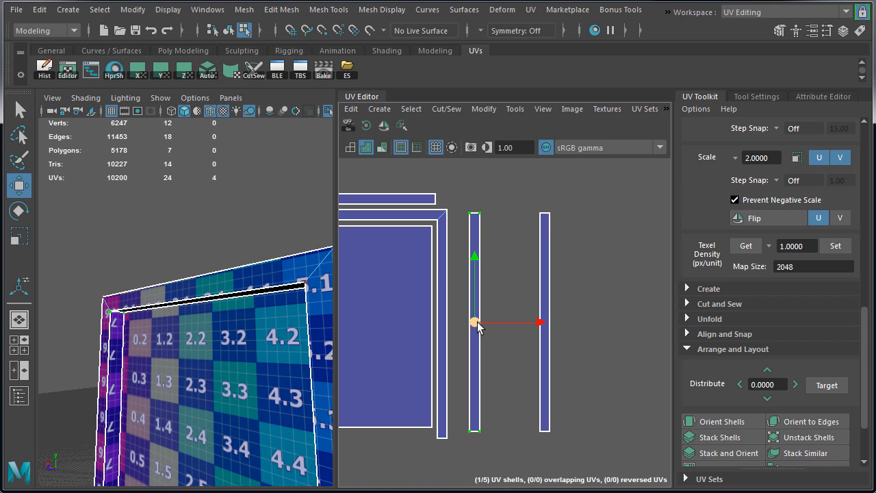
pyautogui.moveTo(478, 327); pyautogui.dragTo(483, 319)
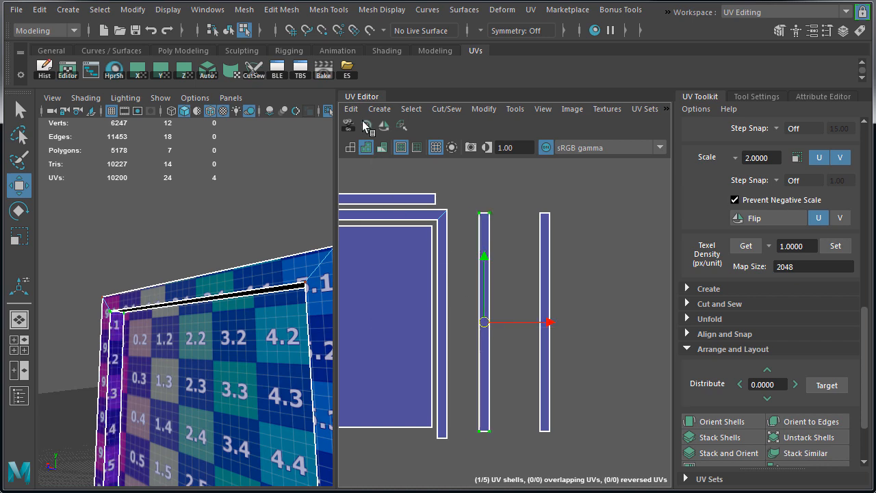
pyautogui.click(545, 217)
pyautogui.keyDown('alt'); pyautogui.moveTo(238, 302); pyautogui.dragTo(332, 368); pyautogui.keyUp('alt')
# Stack the two long strip shells on each other and place them just outside the frame shell's left side
pyautogui.moveTo(455, 191); pyautogui.dragTo(583, 459)
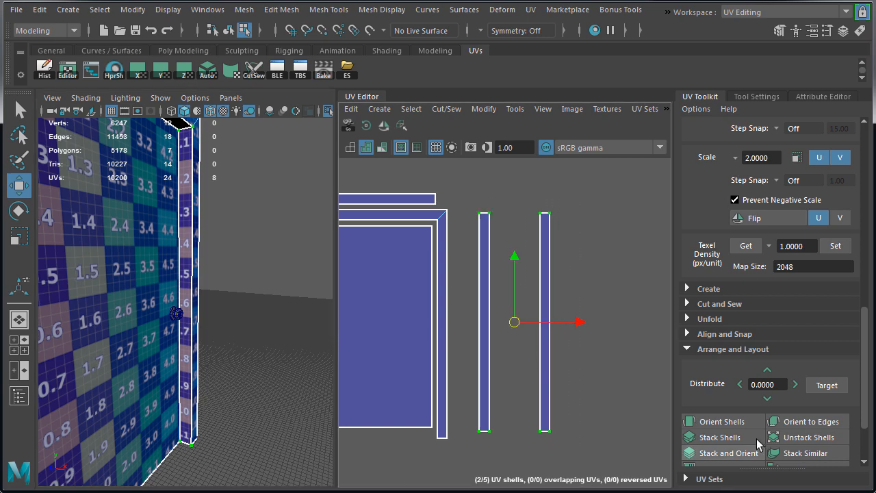
pyautogui.scroll(-3, 705, 438)
pyautogui.click(722, 355)
pyautogui.keyDown('alt'); pyautogui.moveTo(520, 293); pyautogui.dragTo(582, 301, button='middle'); pyautogui.keyUp('alt')
pyautogui.moveTo(555, 315); pyautogui.dragTo(391, 318)
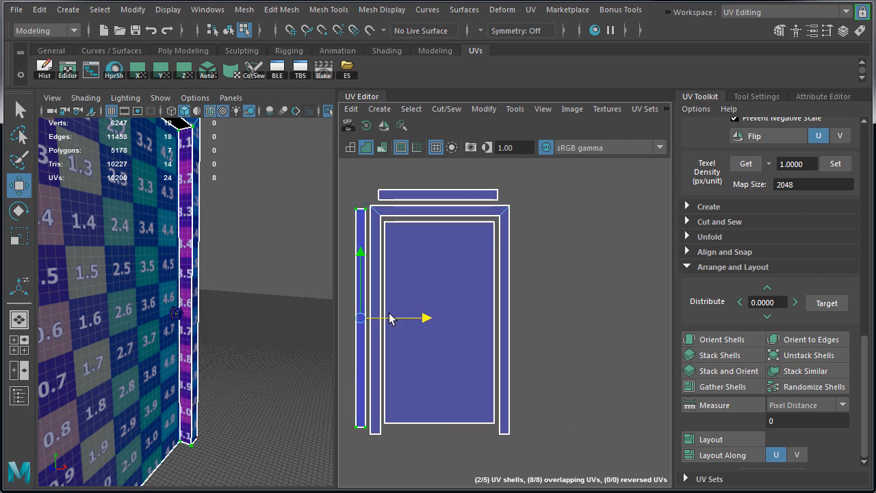
# Select all five door shells and reposition them together as one group in the empty area beside the UV grid
pyautogui.moveTo(431, 264); pyautogui.dragTo(479, 266, button='right')
pyautogui.keyDown('alt'); pyautogui.moveTo(603, 284); pyautogui.dragTo(465, 239, button='right'); pyautogui.keyUp('alt')
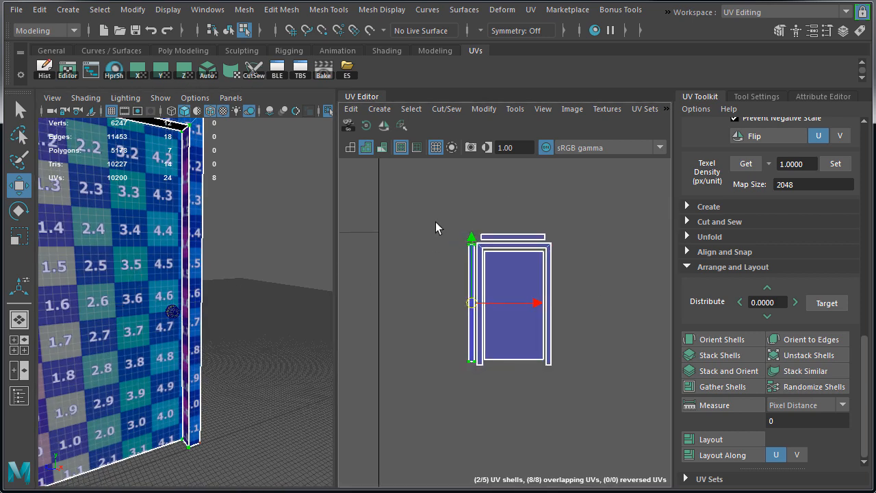
pyautogui.moveTo(436, 222); pyautogui.dragTo(584, 399)
pyautogui.keyDown('alt'); pyautogui.moveTo(595, 394); pyautogui.dragTo(520, 391, button='right'); pyautogui.keyUp('alt')
pyautogui.moveTo(559, 354); pyautogui.dragTo(551, 370)
pyautogui.keyDown('alt'); pyautogui.moveTo(578, 397); pyautogui.dragTo(475, 389, button='right'); pyautogui.keyUp('alt')
pyautogui.keyDown('alt'); pyautogui.moveTo(626, 421); pyautogui.dragTo(613, 336, button='middle'); pyautogui.keyUp('alt')
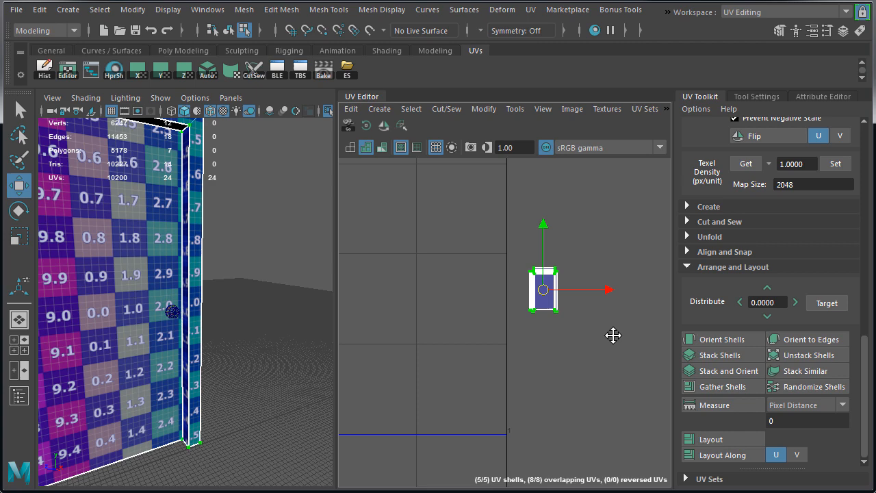
# Apply a planar UV projection from the Y axis, fitted to the bounding box, to the round door knob
pyautogui.press('F8')
pyautogui.click(172, 316)
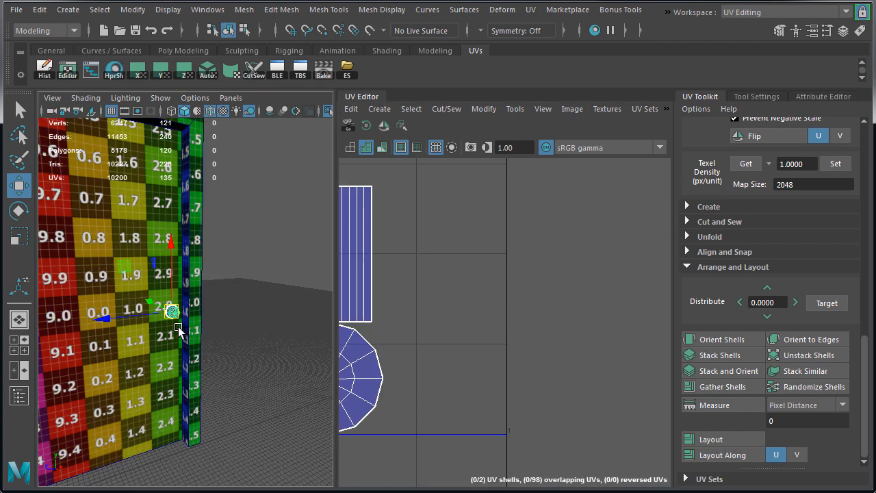
pyautogui.press('f')
pyautogui.scroll(-2, 195, 332)
pyautogui.keyDown('alt'); pyautogui.moveTo(444, 327); pyautogui.dragTo(617, 354, button='middle'); pyautogui.keyUp('alt')
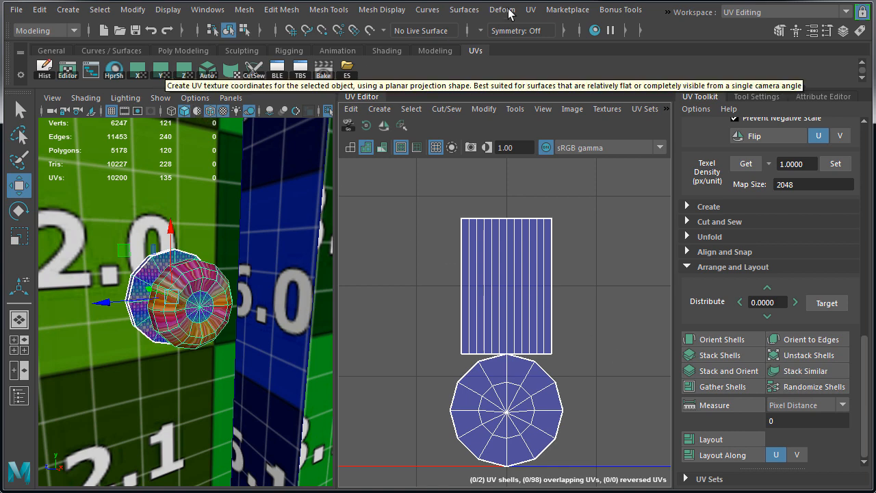
pyautogui.click(531, 10)
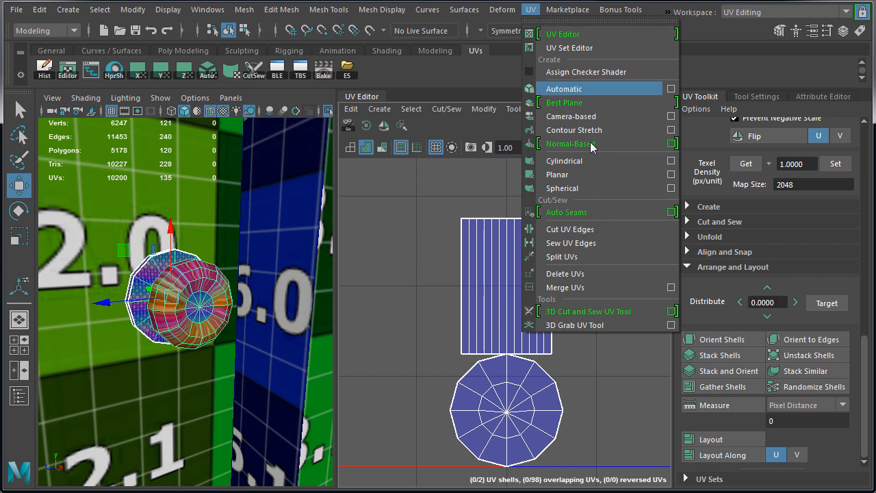
pyautogui.click(670, 175)
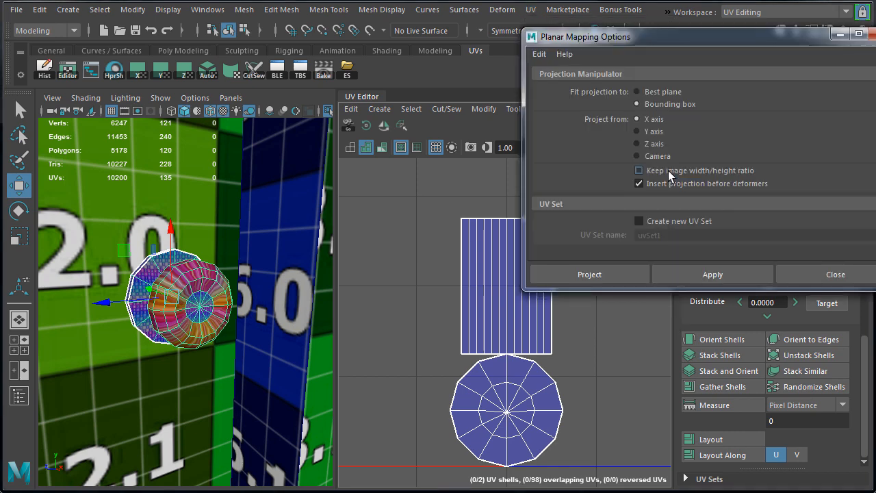
pyautogui.keyDown('alt'); pyautogui.moveTo(194, 287); pyautogui.dragTo(293, 305); pyautogui.keyUp('alt')
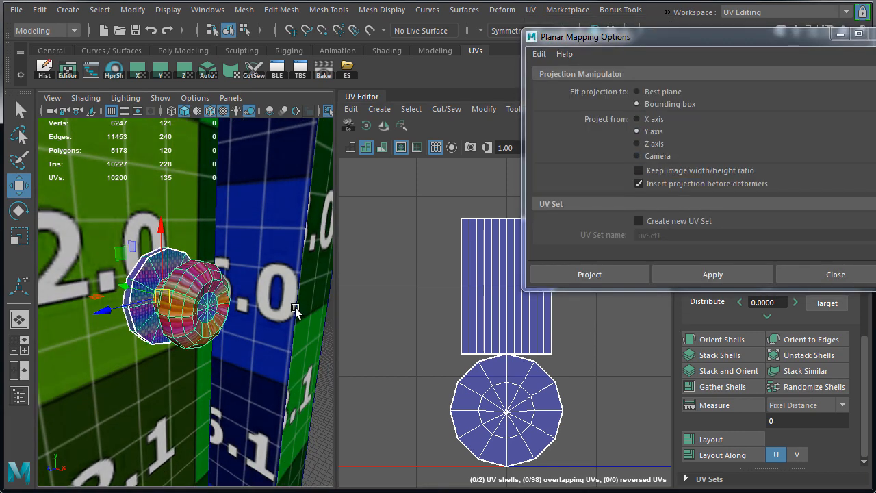
pyautogui.click(618, 274)
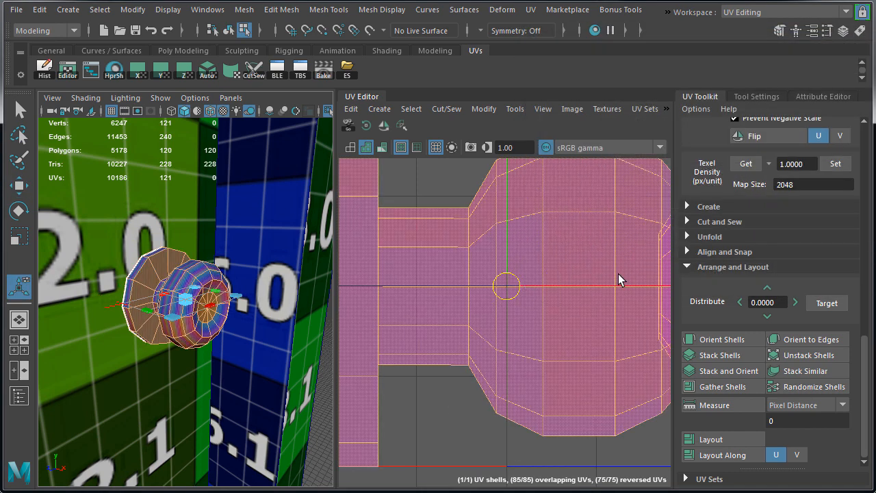
pyautogui.keyDown('alt'); pyautogui.moveTo(546, 304); pyautogui.dragTo(457, 307, button='right'); pyautogui.keyUp('alt')
pyautogui.scroll(10, 198, 306)
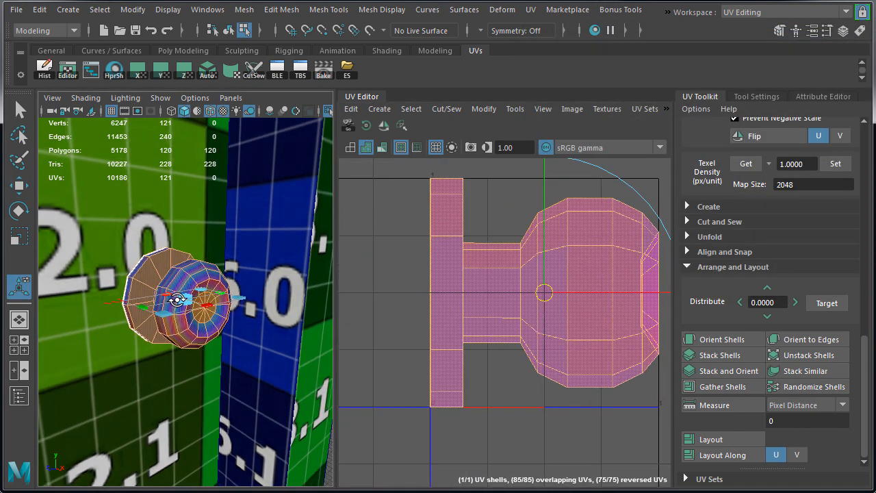
# Select all faces of the two inner rings on the knob's front end
pyautogui.press('w')
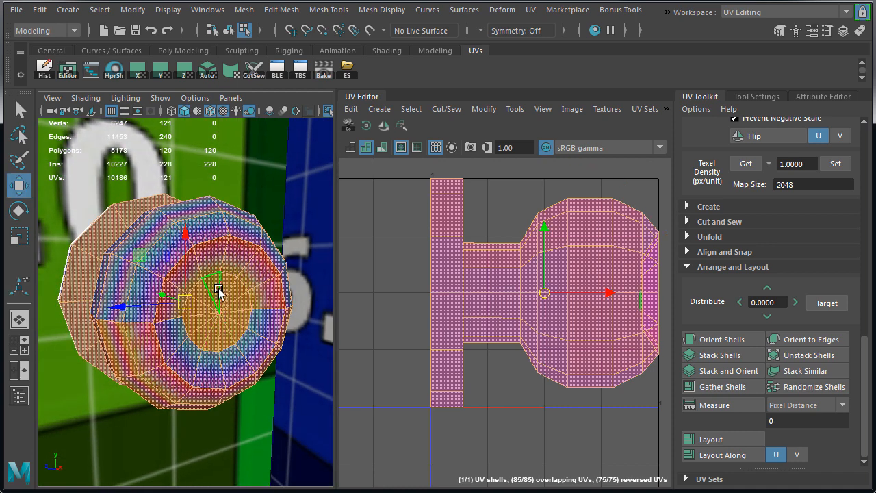
pyautogui.click(219, 291)
pyautogui.click(230, 295)
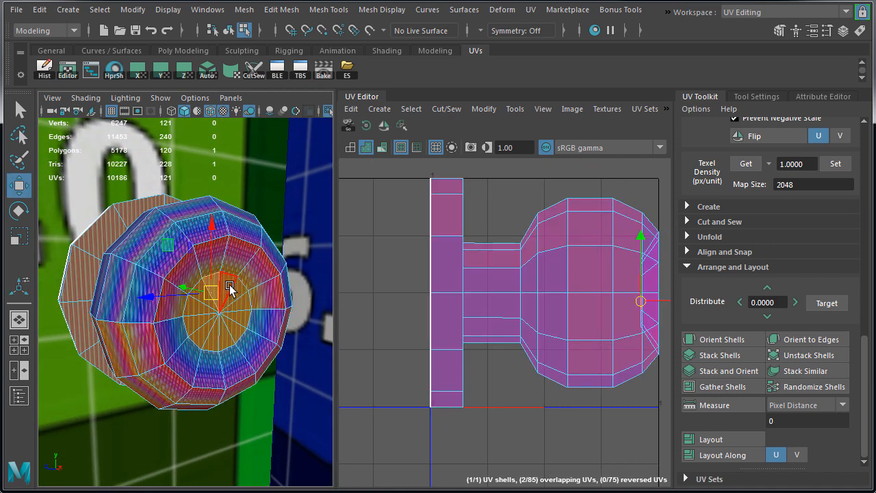
pyautogui.moveTo(230, 286)
pyautogui.mouseDown()
pyautogui.moveTo(220, 323)
pyautogui.moveTo(207, 297)
pyautogui.moveTo(234, 264)
pyautogui.moveTo(256, 317)
pyautogui.moveTo(213, 356)
pyautogui.moveTo(164, 321)
pyautogui.moveTo(185, 255)
pyautogui.moveTo(228, 239)
pyautogui.mouseUp()
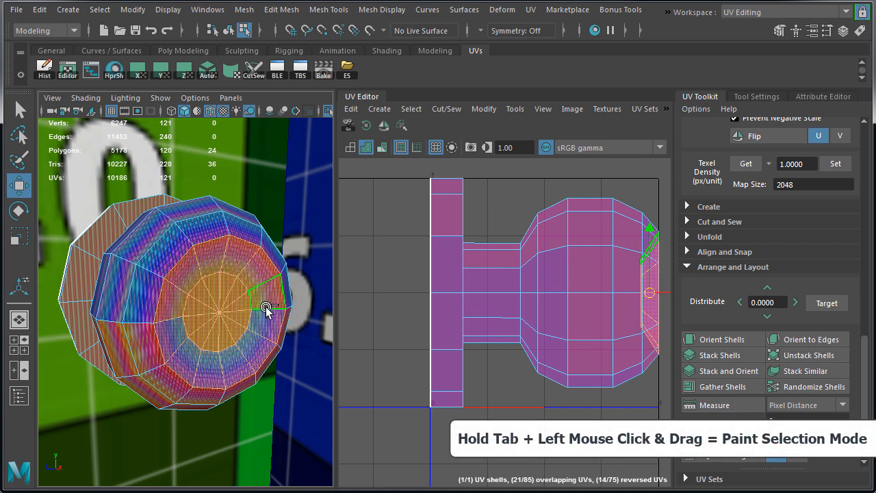
pyautogui.moveTo(203, 339)
pyautogui.keyDown('alt'); pyautogui.mouseDown(button='right')
pyautogui.moveTo(174, 338)
pyautogui.moveTo(193, 329)
pyautogui.mouseUp(button='right'); pyautogui.keyUp('alt')
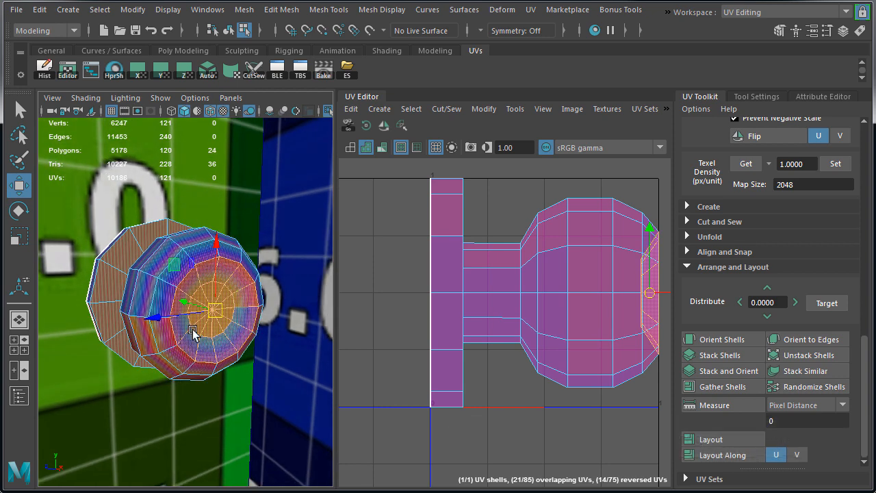
pyautogui.moveTo(241, 342)
pyautogui.keyDown('alt'); pyautogui.mouseDown()
pyautogui.moveTo(209, 342)
pyautogui.moveTo(236, 342)
pyautogui.mouseUp(); pyautogui.keyUp('alt')
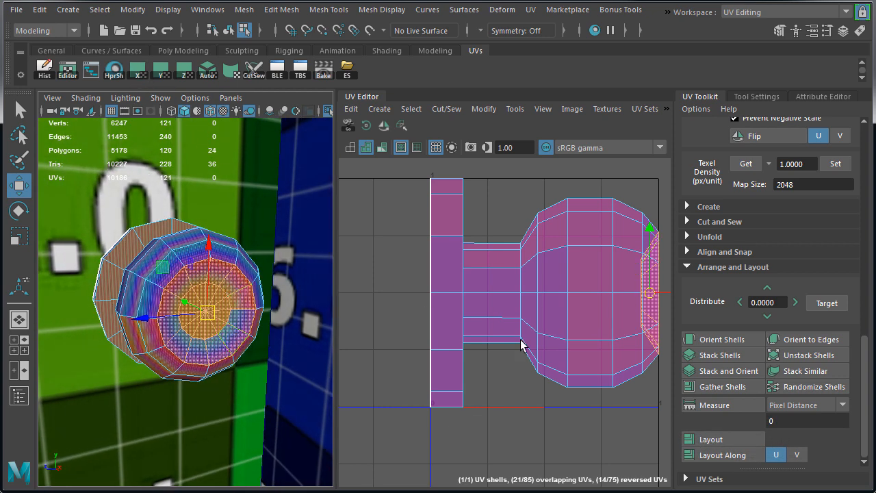
# Planar-map the selected front faces as a separate round shell, then shrink it to a dot and move it outside the UV grid
pyautogui.keyDown('alt'); pyautogui.moveTo(568, 346); pyautogui.dragTo(441, 349, button='right'); pyautogui.keyUp('alt')
pyautogui.keyDown('alt'); pyautogui.moveTo(536, 346); pyautogui.dragTo(432, 331, button='middle'); pyautogui.keyUp('alt')
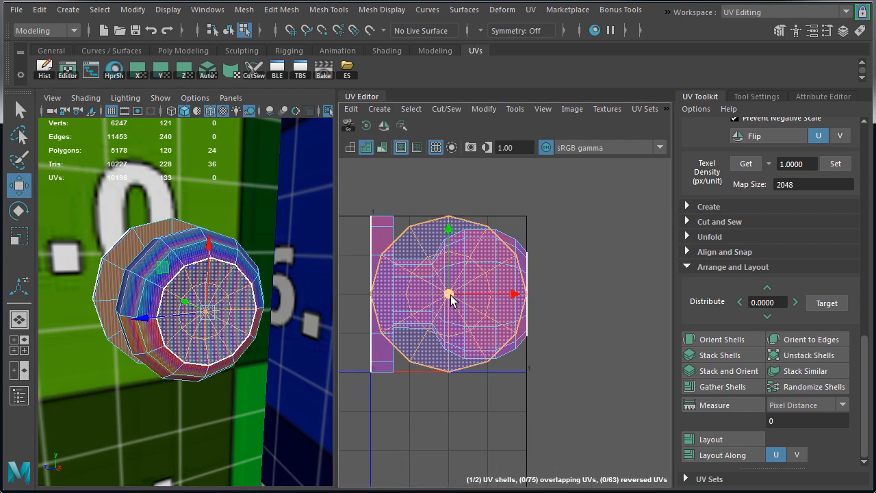
pyautogui.moveTo(449, 294)
pyautogui.mouseDown()
pyautogui.moveTo(528, 278)
pyautogui.moveTo(631, 233)
pyautogui.moveTo(545, 245)
pyautogui.mouseUp()
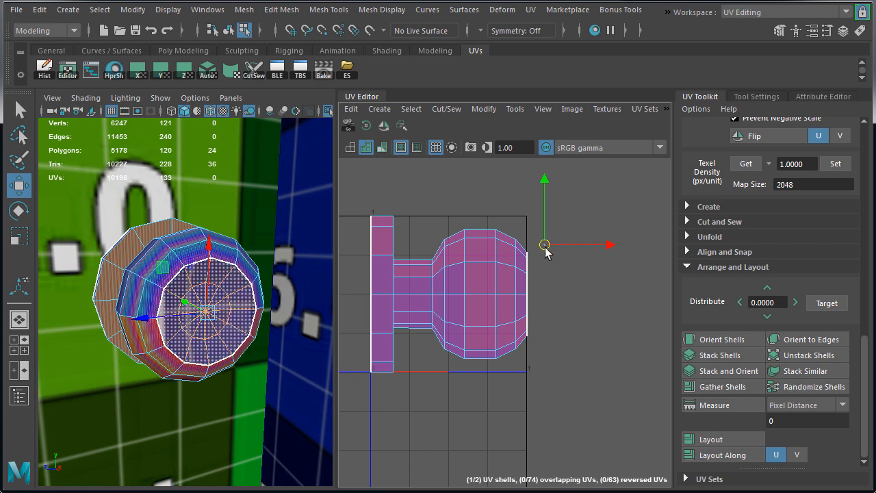
pyautogui.moveTo(442, 297)
pyautogui.mouseDown(button='right')
pyautogui.moveTo(466, 303)
pyautogui.moveTo(455, 306)
pyautogui.mouseUp(button='right')
pyautogui.doubleClick(453, 306)
pyautogui.keyDown('alt'); pyautogui.moveTo(236, 363); pyautogui.dragTo(215, 294); pyautogui.keyUp('alt')
pyautogui.moveTo(215, 294); pyautogui.dragTo(217, 252, button='right')
pyautogui.keyDown('alt'); pyautogui.moveTo(189, 365); pyautogui.dragTo(233, 365); pyautogui.keyUp('alt')
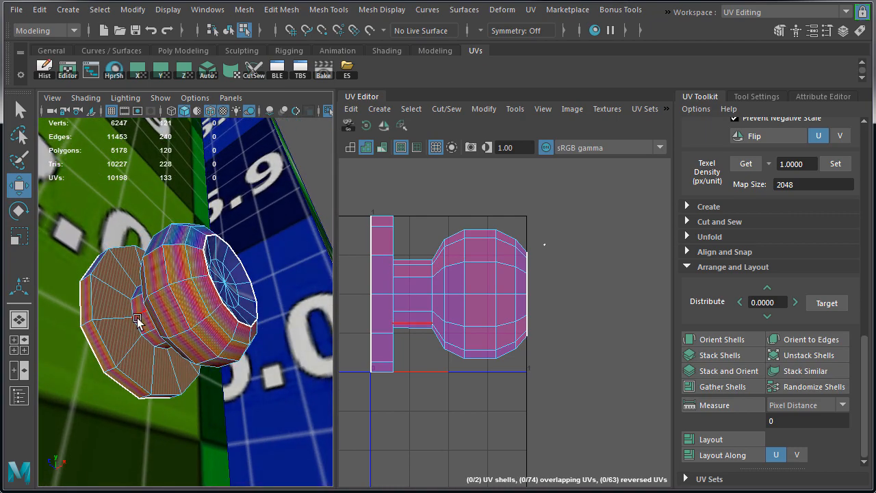
pyautogui.click(138, 327)
pyautogui.doubleClick(139, 326)
pyautogui.keyDown('alt'); pyautogui.moveTo(137, 341); pyautogui.dragTo(135, 357); pyautogui.keyUp('alt')
pyautogui.keyDown('alt'); pyautogui.moveTo(134, 356); pyautogui.dragTo(213, 377, button='right'); pyautogui.keyUp('alt')
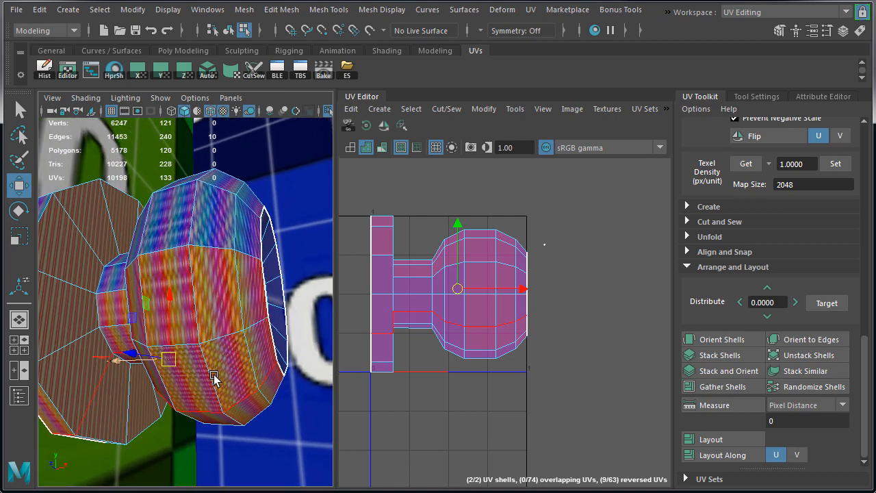
# Select the lengthwise edge loop on the knob's underside and deselect its edges on the front end and base plate
pyautogui.keyDown('alt'); pyautogui.moveTo(214, 377); pyautogui.dragTo(240, 294); pyautogui.keyUp('alt')
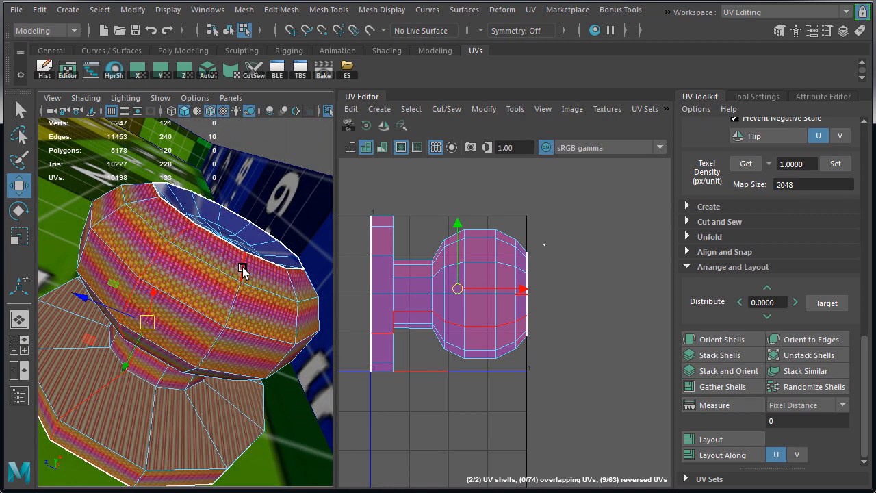
pyautogui.doubleClick(243, 268)
pyautogui.keyDown('alt'); pyautogui.moveTo(224, 329); pyautogui.dragTo(219, 386); pyautogui.keyUp('alt')
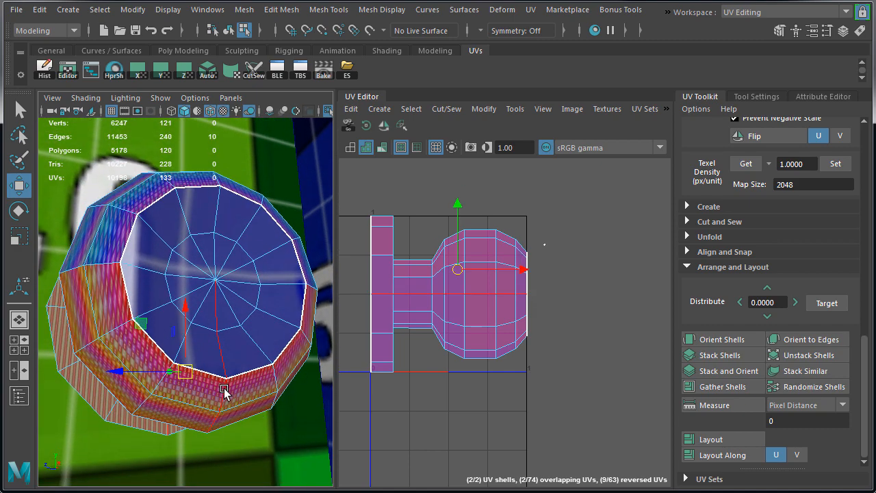
pyautogui.keyDown('alt'); pyautogui.moveTo(274, 441); pyautogui.dragTo(220, 340, button='right'); pyautogui.keyUp('alt')
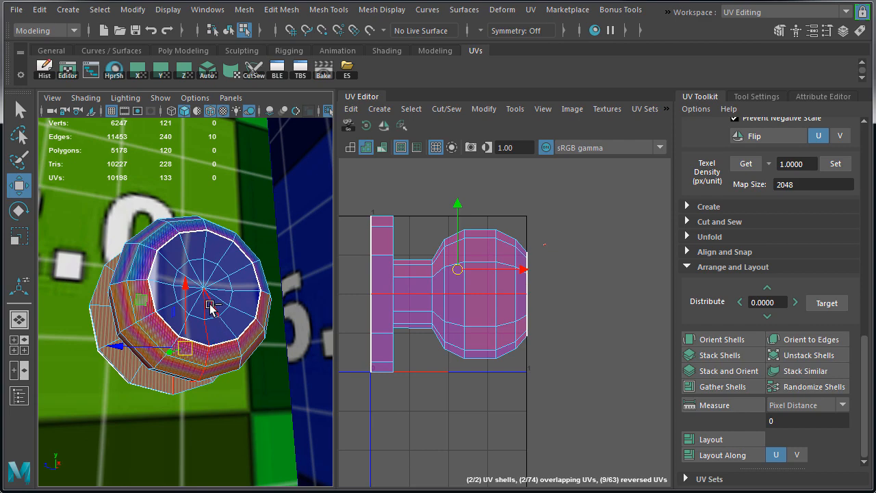
pyautogui.keyDown('ctrl'); pyautogui.click(205, 306); pyautogui.keyUp('ctrl')
pyautogui.keyDown('ctrl'); pyautogui.click(206, 334); pyautogui.keyUp('ctrl')
pyautogui.keyDown('alt'); pyautogui.moveTo(215, 356); pyautogui.dragTo(273, 335); pyautogui.keyUp('alt')
pyautogui.keyDown('alt'); pyautogui.moveTo(125, 376); pyautogui.dragTo(169, 388, button='right'); pyautogui.keyUp('alt')
pyautogui.moveTo(166, 436)
pyautogui.keyDown('alt'); pyautogui.mouseDown()
pyautogui.moveTo(171, 428)
pyautogui.moveTo(157, 432)
pyautogui.moveTo(174, 431)
pyautogui.mouseUp(); pyautogui.keyUp('alt')
pyautogui.keyDown('ctrl'); pyautogui.click(152, 389); pyautogui.keyUp('ctrl')
pyautogui.keyDown('ctrl'); pyautogui.click(156, 388); pyautogui.keyUp('ctrl')
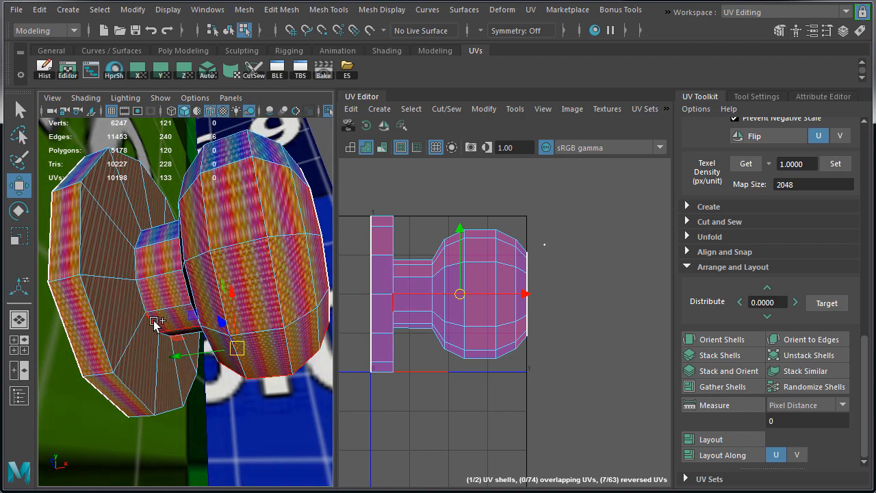
# Add the edge ring where the neck meets the base plate and cut the UVs along the selected edges
pyautogui.keyDown('shift'); pyautogui.doubleClick(154, 321); pyautogui.keyUp('shift')
pyautogui.keyDown('alt'); pyautogui.moveTo(170, 344); pyautogui.dragTo(150, 329); pyautogui.keyUp('alt')
pyautogui.keyDown('shift'); pyautogui.moveTo(536, 196); pyautogui.dragTo(498, 225, button='right'); pyautogui.keyUp('shift')
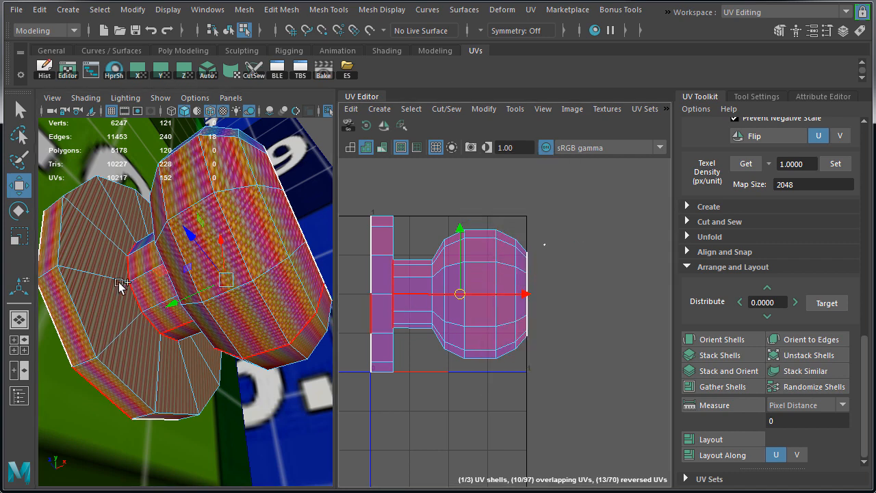
# Select the base plate's shell and move it horizontally out of the UV grid, away from the knob shell
pyautogui.moveTo(111, 286); pyautogui.dragTo(112, 320, button='right')
pyautogui.doubleClick(374, 305)
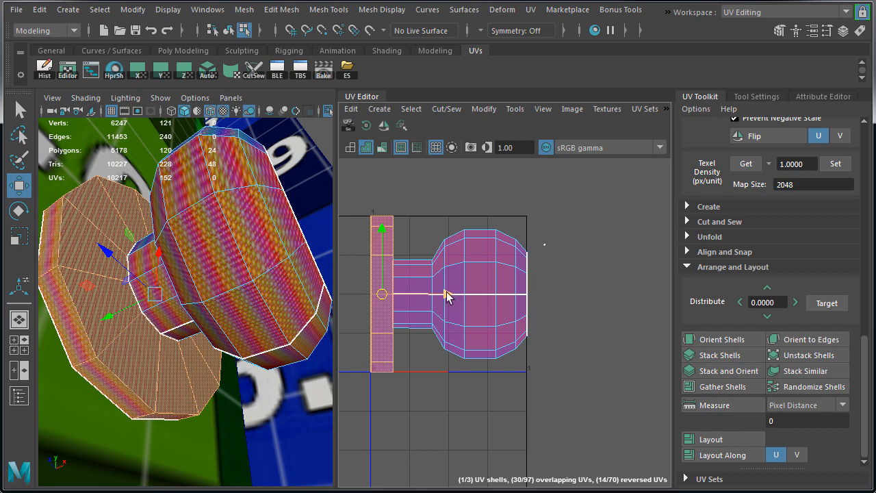
pyautogui.moveTo(446, 294); pyautogui.dragTo(692, 294)
# Select the whole knob-and-neck shell, check its faces on the model and open the unfold options
pyautogui.doubleClick(477, 289)
pyautogui.moveTo(148, 301)
pyautogui.keyDown('alt'); pyautogui.mouseDown()
pyautogui.moveTo(158, 333)
pyautogui.moveTo(240, 364)
pyautogui.moveTo(211, 358)
pyautogui.mouseUp(); pyautogui.keyUp('alt')
pyautogui.press('5')
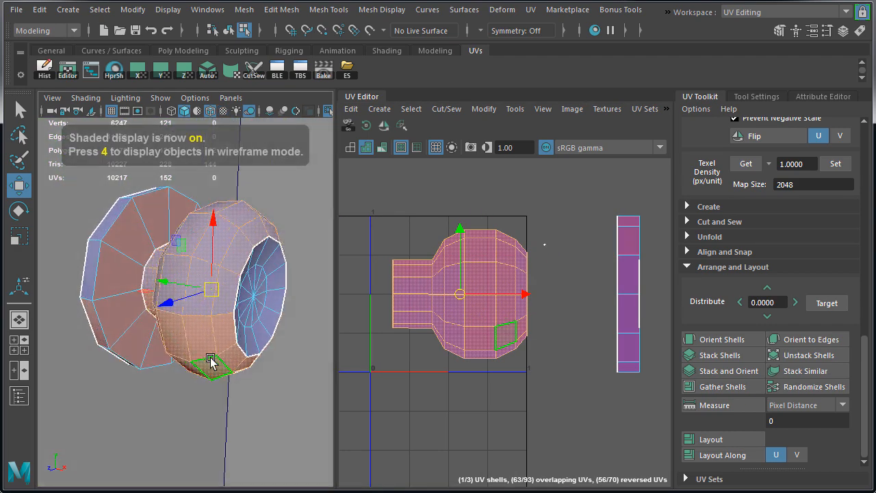
pyautogui.press('6')
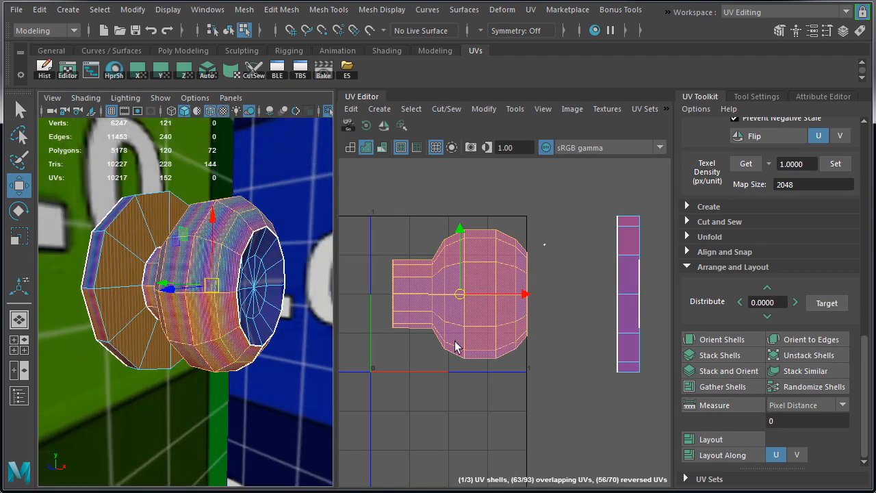
pyautogui.click(688, 237)
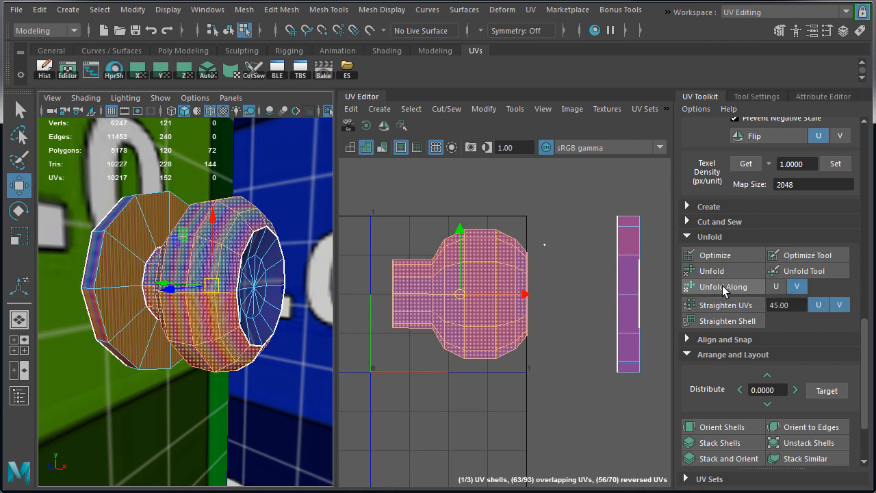
# Try to unfold the knob-and-neck shell along U, undo it and set the unfold direction back to V
pyautogui.click(776, 287)
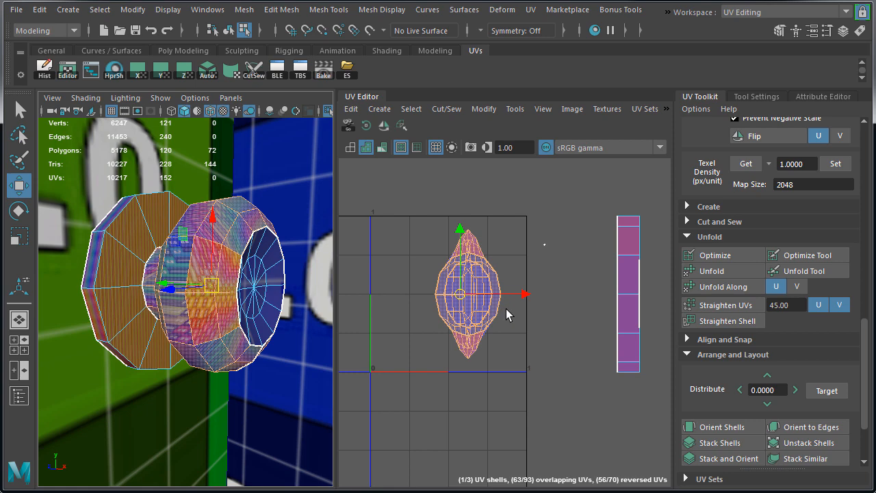
pyautogui.hotkey('ctrl', 'z')
pyautogui.click(794, 288)
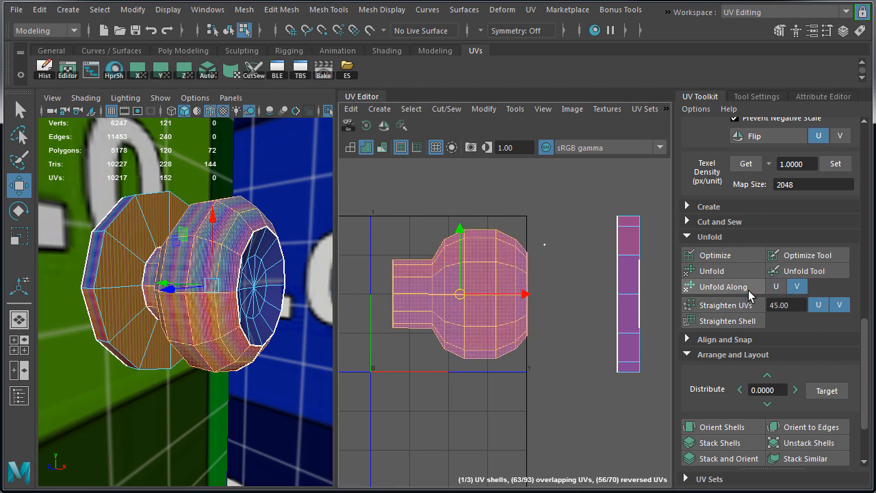
# Unfold the knob-and-neck shell along V
pyautogui.click(749, 289)
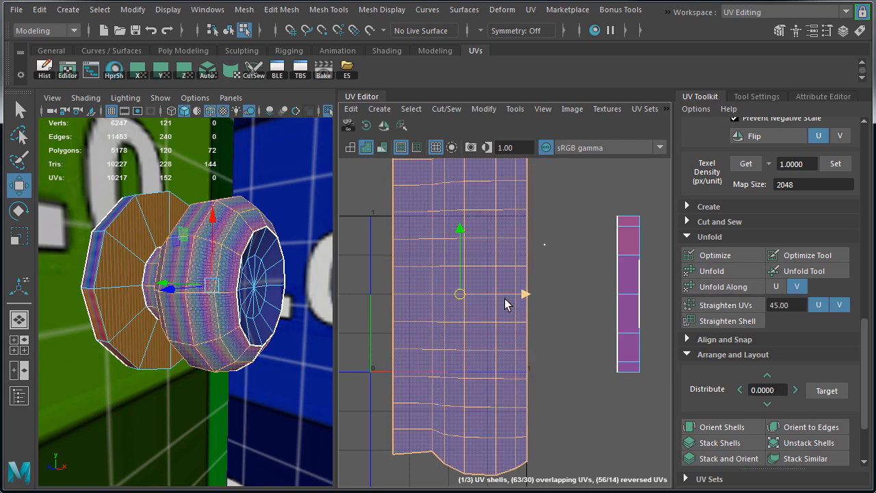
pyautogui.keyDown('alt'); pyautogui.moveTo(250, 304); pyautogui.dragTo(329, 301); pyautogui.keyUp('alt')
pyautogui.scroll(-2, 493, 300)
# Scale the unfolded knob-and-neck shell down uniformly and inspect the checker pattern on the model
pyautogui.press('r')
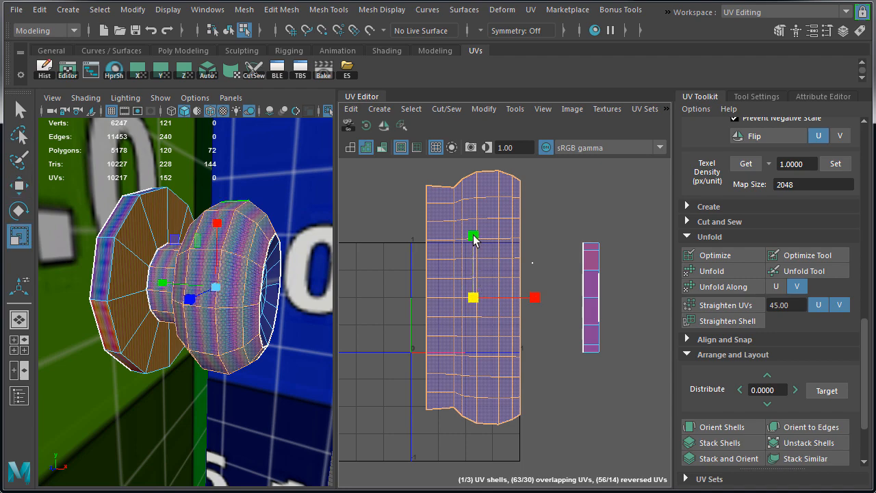
pyautogui.moveTo(472, 301); pyautogui.dragTo(425, 310)
pyautogui.keyDown('alt'); pyautogui.moveTo(175, 301); pyautogui.dragTo(259, 316, button='right'); pyautogui.keyUp('alt')
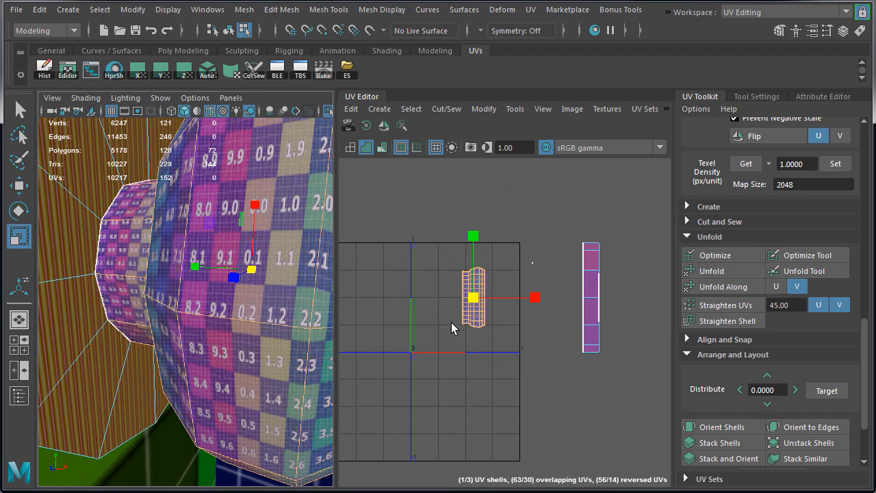
pyautogui.keyDown('alt'); pyautogui.moveTo(170, 321); pyautogui.dragTo(185, 352); pyautogui.keyUp('alt')
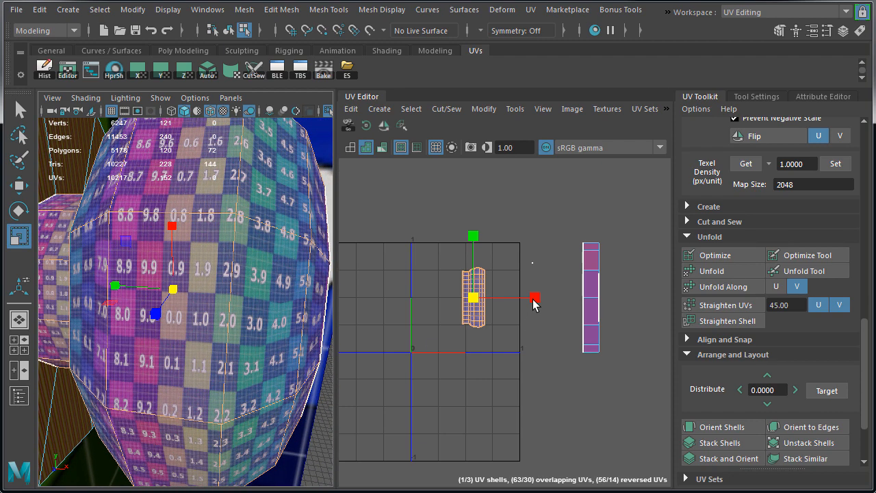
pyautogui.keyDown('alt'); pyautogui.moveTo(98, 297); pyautogui.dragTo(204, 300); pyautogui.keyUp('alt')
pyautogui.moveTo(471, 297); pyautogui.dragTo(445, 304)
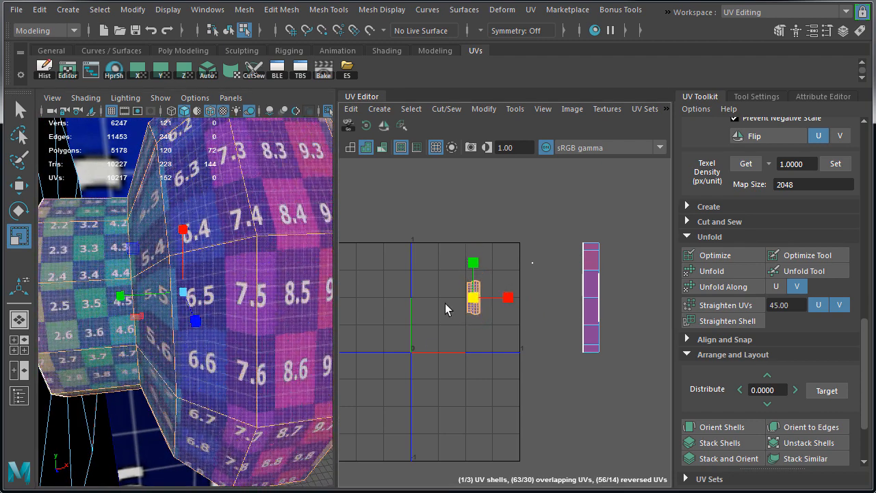
# Set the knob-and-neck shell's texel density to 1.0000, scale it up slightly and inspect the checker numbers on the knob
pyautogui.click(836, 163)
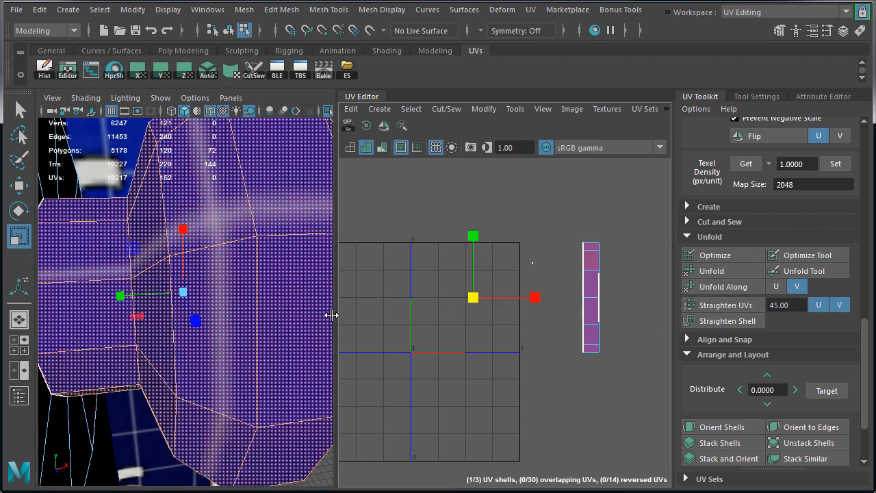
pyautogui.keyDown('alt'); pyautogui.moveTo(287, 313); pyautogui.dragTo(232, 312); pyautogui.keyUp('alt')
pyautogui.moveTo(473, 298); pyautogui.dragTo(874, 424)
pyautogui.keyDown('alt'); pyautogui.moveTo(378, 292); pyautogui.dragTo(406, 286, button='middle'); pyautogui.keyUp('alt')
pyautogui.keyDown('alt'); pyautogui.moveTo(209, 286); pyautogui.dragTo(239, 282); pyautogui.keyUp('alt')
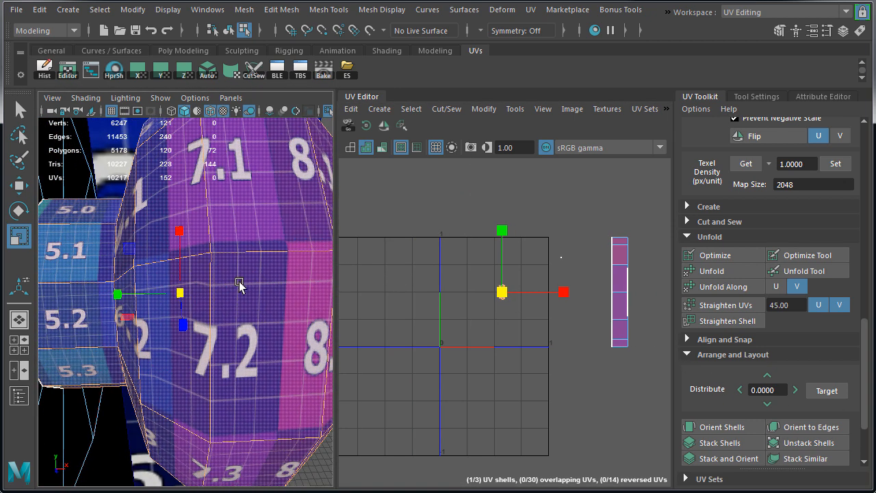
pyautogui.keyDown('alt'); pyautogui.moveTo(233, 315); pyautogui.dragTo(255, 317); pyautogui.keyUp('alt')
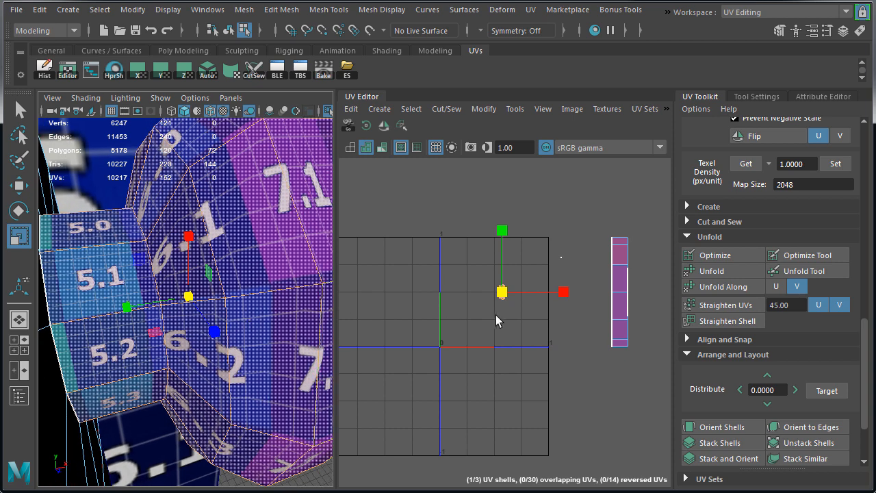
# Select the UVs of the rounded knob portion, excluding the neck, and unfold them along U
pyautogui.press('f')
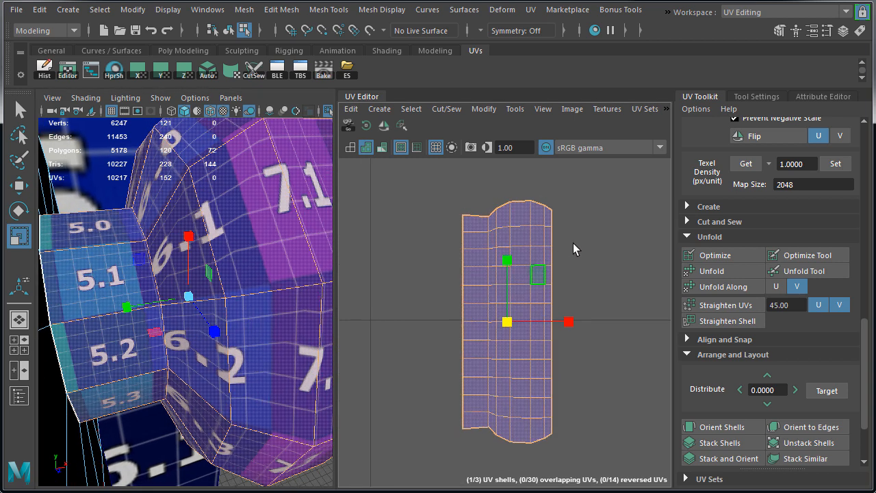
pyautogui.moveTo(573, 243); pyautogui.dragTo(519, 216, button='right')
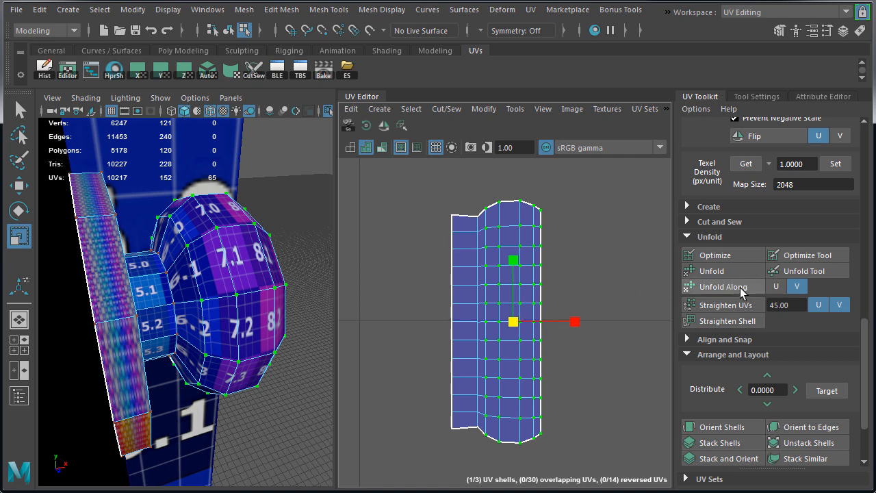
pyautogui.click(776, 287)
pyautogui.click(718, 287)
# Reselect the rounded knob portion's UVs, shift them slightly outward from the neck and check the knob's front
pyautogui.keyDown('alt'); pyautogui.moveTo(240, 291); pyautogui.dragTo(237, 308); pyautogui.keyUp('alt')
pyautogui.moveTo(483, 186); pyautogui.dragTo(579, 450)
pyautogui.press('w')
pyautogui.moveTo(577, 319); pyautogui.dragTo(582, 322)
pyautogui.keyDown('alt'); pyautogui.moveTo(211, 310); pyautogui.dragTo(118, 329); pyautogui.keyUp('alt')
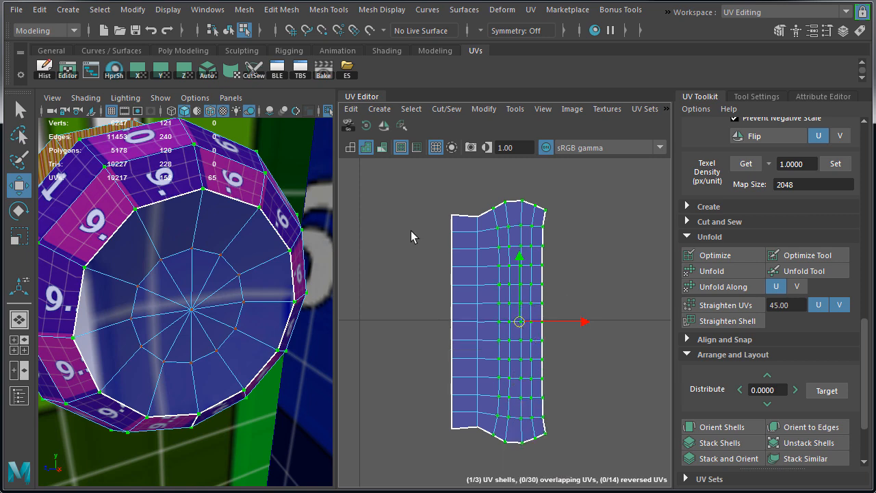
# Select the whole knob-and-neck shell, apply the 1.0000 texel density and move it outside the UV grid beside the cap shell
pyautogui.keyDown('alt'); pyautogui.moveTo(609, 435); pyautogui.dragTo(393, 390, button='right'); pyautogui.keyUp('alt')
pyautogui.click(712, 271)
pyautogui.keyDown('alt'); pyautogui.moveTo(505, 356); pyautogui.dragTo(458, 356, button='middle'); pyautogui.keyUp('alt')
pyautogui.moveTo(503, 371); pyautogui.dragTo(612, 305)
# Select only the ring of front faces on the base plate, leaving out its rim faces
pyautogui.moveTo(190, 212); pyautogui.dragTo(225, 195, button='right')
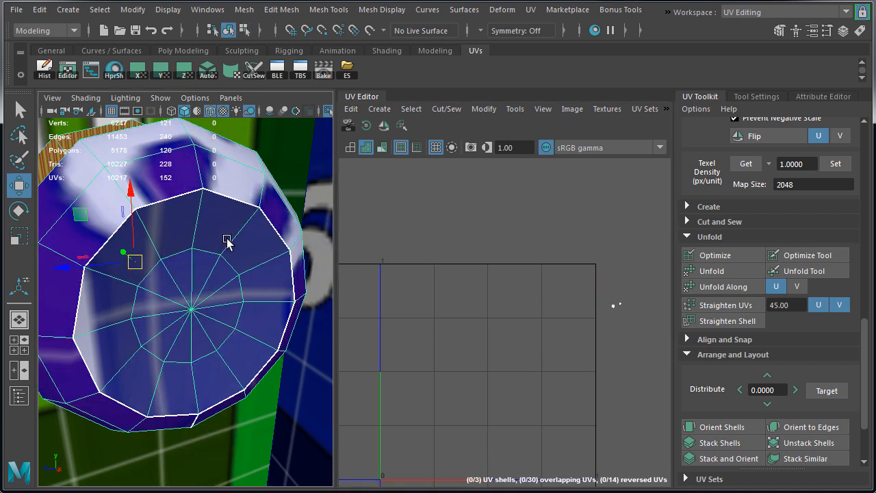
pyautogui.keyDown('alt'); pyautogui.moveTo(650, 373); pyautogui.dragTo(590, 367, button='right'); pyautogui.keyUp('alt')
pyautogui.keyDown('alt'); pyautogui.moveTo(590, 367); pyautogui.dragTo(486, 351, button='middle'); pyautogui.keyUp('alt')
pyautogui.keyDown('alt'); pyautogui.moveTo(42, 254); pyautogui.dragTo(188, 267); pyautogui.keyUp('alt')
pyautogui.keyDown('alt'); pyautogui.moveTo(188, 268); pyautogui.dragTo(112, 267, button='right'); pyautogui.keyUp('alt')
pyautogui.keyDown('alt'); pyautogui.moveTo(102, 269); pyautogui.dragTo(133, 277); pyautogui.keyUp('alt')
pyautogui.keyDown('alt'); pyautogui.moveTo(134, 277); pyautogui.dragTo(165, 275, button='right'); pyautogui.keyUp('alt')
pyautogui.click(158, 268)
pyautogui.keyDown('alt'); pyautogui.moveTo(155, 293); pyautogui.dragTo(152, 299); pyautogui.keyUp('alt')
pyautogui.keyDown('shift'); pyautogui.click(149, 318); pyautogui.keyUp('shift')
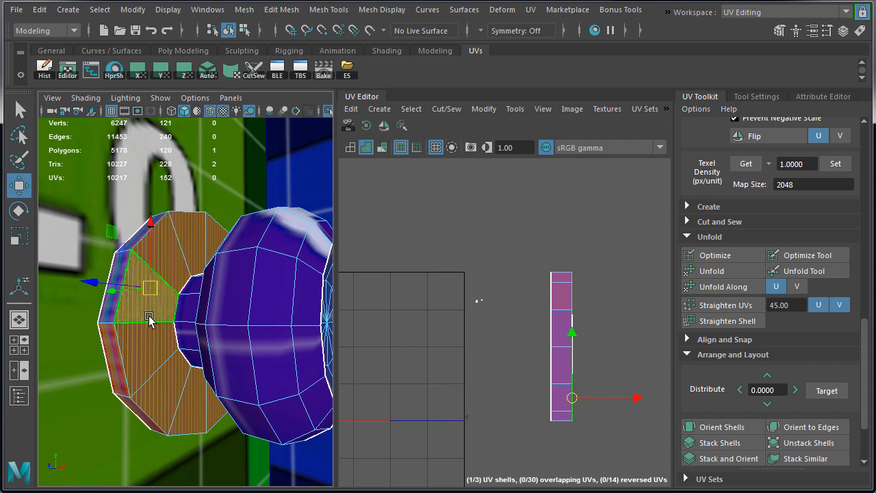
pyautogui.moveTo(176, 258)
pyautogui.keyDown('alt'); pyautogui.mouseDown()
pyautogui.moveTo(199, 251)
pyautogui.moveTo(171, 271)
pyautogui.mouseUp(); pyautogui.keyUp('alt')
pyautogui.doubleClick(256, 254)
pyautogui.keyDown('alt'); pyautogui.moveTo(256, 254); pyautogui.dragTo(274, 239); pyautogui.keyUp('alt')
pyautogui.moveTo(527, 260); pyautogui.dragTo(507, 240, button='right')
pyautogui.moveTo(526, 240); pyautogui.dragTo(567, 313)
pyautogui.keyDown('alt'); pyautogui.moveTo(195, 328); pyautogui.dragTo(236, 321); pyautogui.keyUp('alt')
pyautogui.keyDown('ctrl'); pyautogui.moveTo(98, 167); pyautogui.dragTo(171, 473); pyautogui.keyUp('ctrl')
pyautogui.keyDown('alt'); pyautogui.moveTo(267, 416); pyautogui.dragTo(220, 428); pyautogui.keyUp('alt')
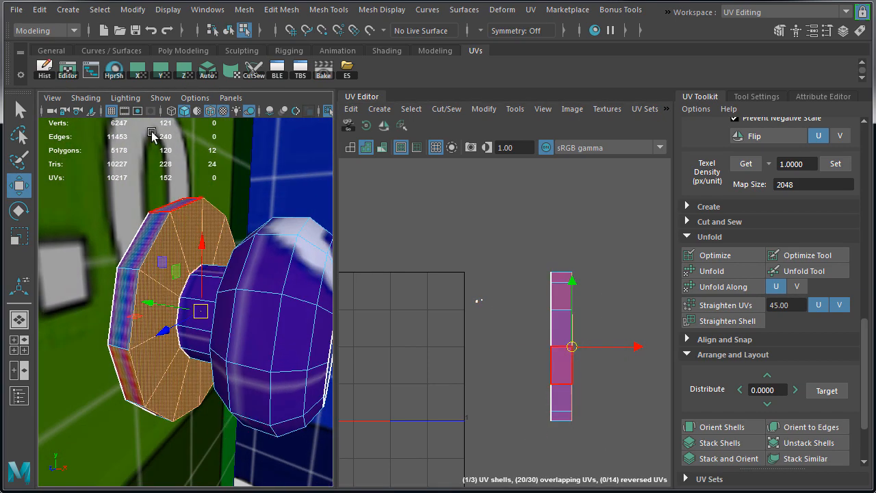
# Project the base plate's front faces along X, set their texel density to 1.0000 and move the ring beside the other small shells
pyautogui.click(141, 74)
pyautogui.keyDown('alt'); pyautogui.moveTo(507, 348); pyautogui.dragTo(432, 347, button='right'); pyautogui.keyUp('alt')
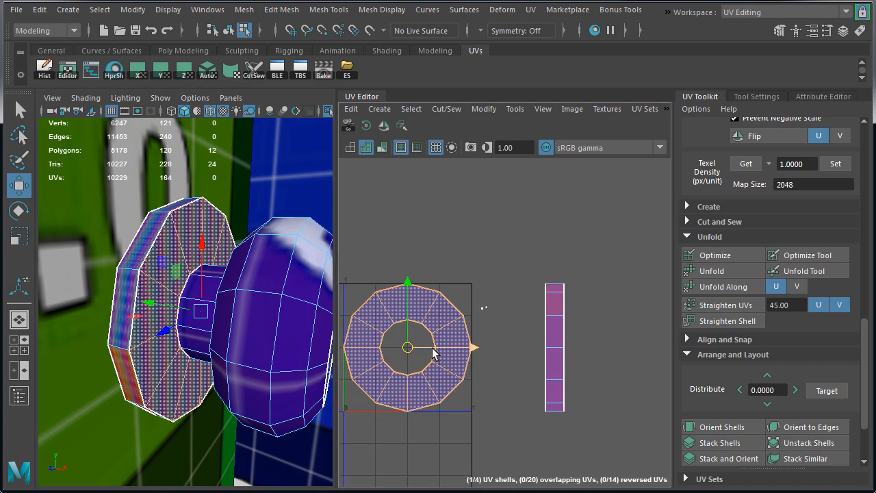
pyautogui.click(837, 166)
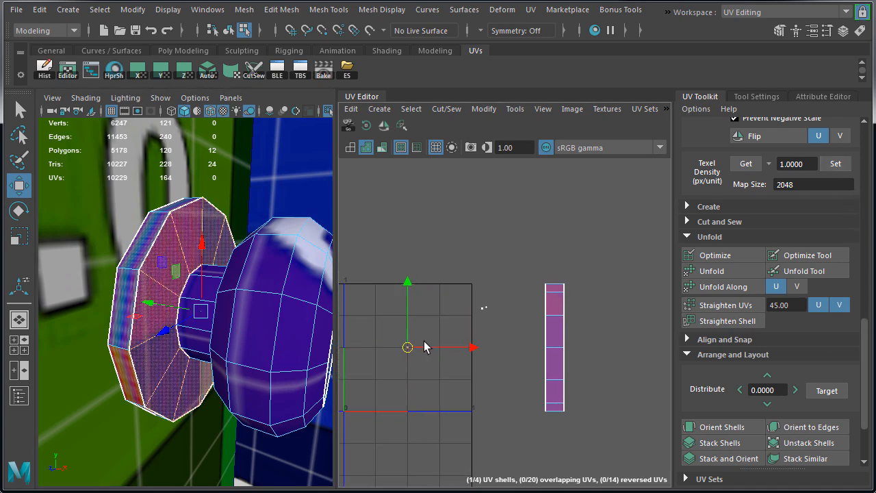
pyautogui.moveTo(408, 347); pyautogui.dragTo(482, 300)
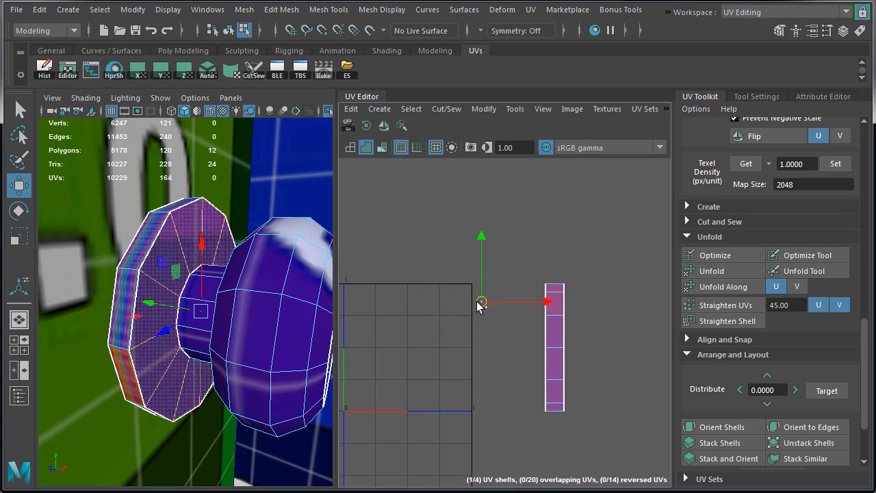
# Select the base plate's rim shell and apply a planar projection along Y
pyautogui.moveTo(534, 274); pyautogui.dragTo(591, 444)
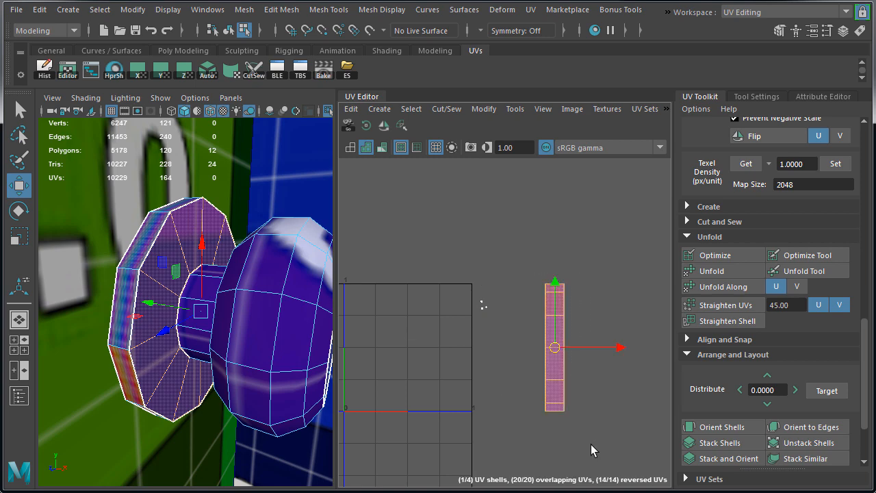
pyautogui.keyDown('alt'); pyautogui.moveTo(150, 319); pyautogui.dragTo(171, 327); pyautogui.keyUp('alt')
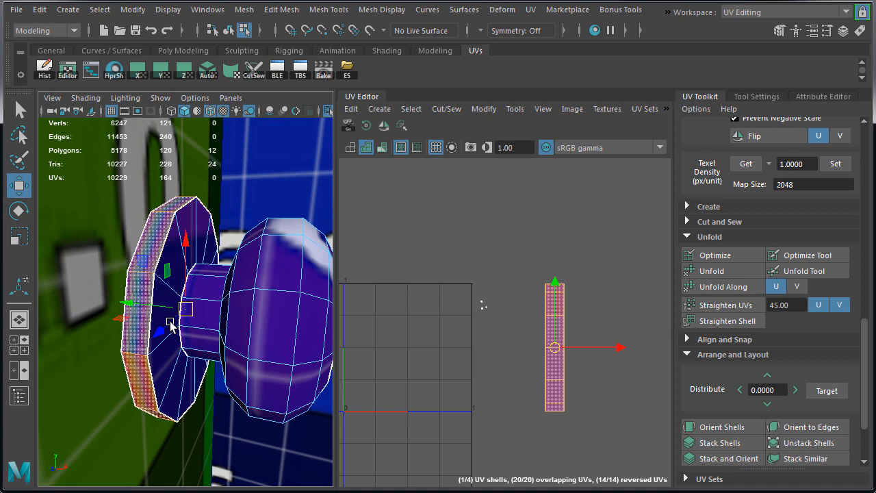
pyautogui.click(162, 71)
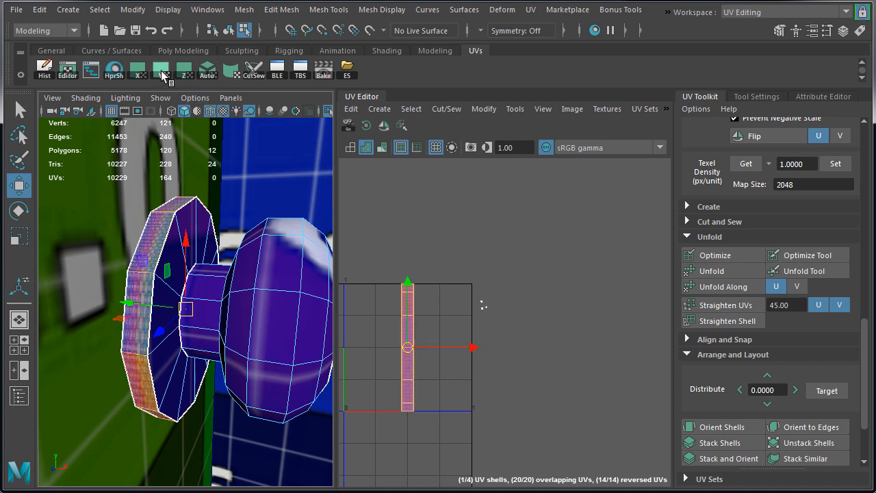
# Select one edge across the base plate's rim on its underside and cut the UVs there
pyautogui.keyDown('alt'); pyautogui.moveTo(261, 253); pyautogui.dragTo(207, 202); pyautogui.keyUp('alt')
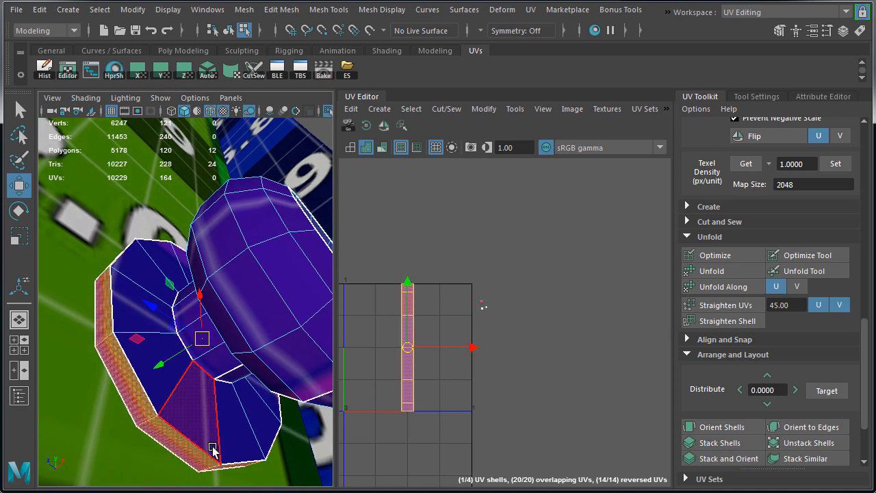
pyautogui.moveTo(206, 449); pyautogui.dragTo(208, 250, button='right')
pyautogui.keyDown('alt'); pyautogui.moveTo(228, 429); pyautogui.dragTo(213, 450); pyautogui.keyUp('alt')
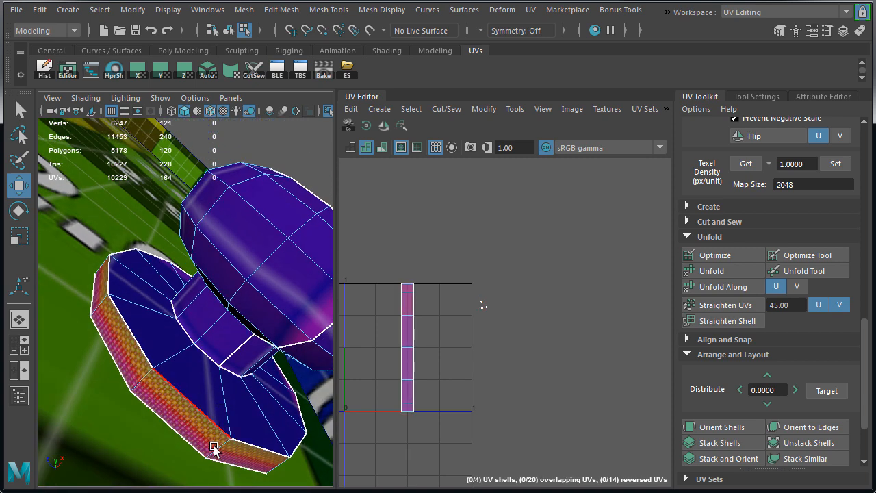
pyautogui.click(217, 451)
pyautogui.keyDown('shift'); pyautogui.moveTo(474, 216); pyautogui.dragTo(424, 234, button='right'); pyautogui.keyUp('shift')
pyautogui.keyDown('alt'); pyautogui.moveTo(237, 311); pyautogui.dragTo(271, 349); pyautogui.keyUp('alt')
pyautogui.moveTo(473, 307); pyautogui.dragTo(505, 307, button='right')
# Select all UVs of the rim shell and unfold them along V after trying the U direction
pyautogui.doubleClick(414, 406)
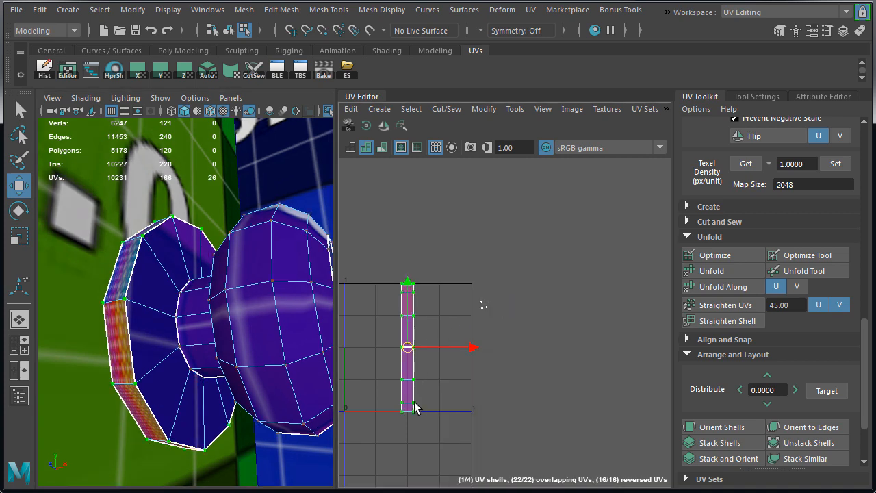
pyautogui.click(727, 286)
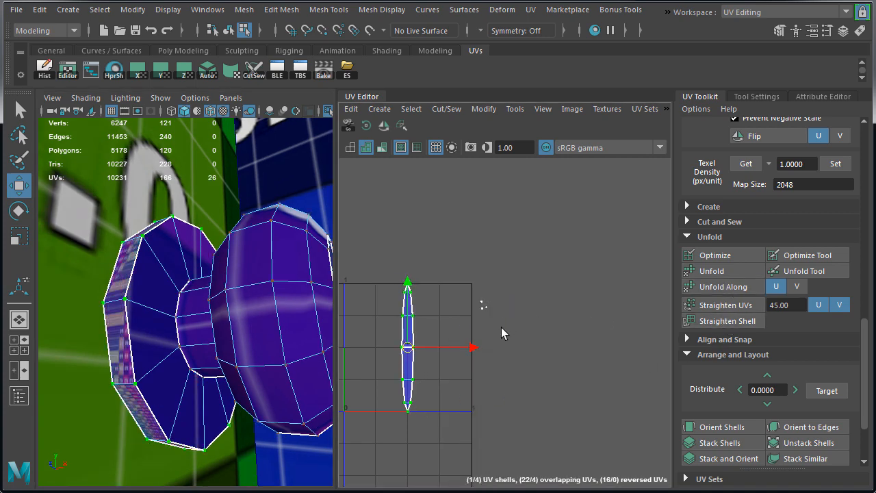
pyautogui.click(798, 286)
pyautogui.click(724, 288)
pyautogui.scroll(-2, 540, 329)
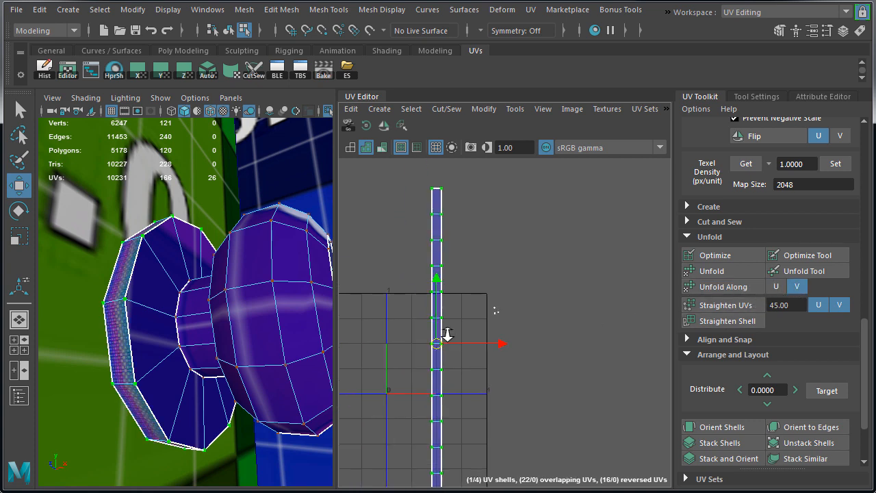
# Set the rim strip's texel density to 1.0000 and move it beside the other small knob shells
pyautogui.click(830, 165)
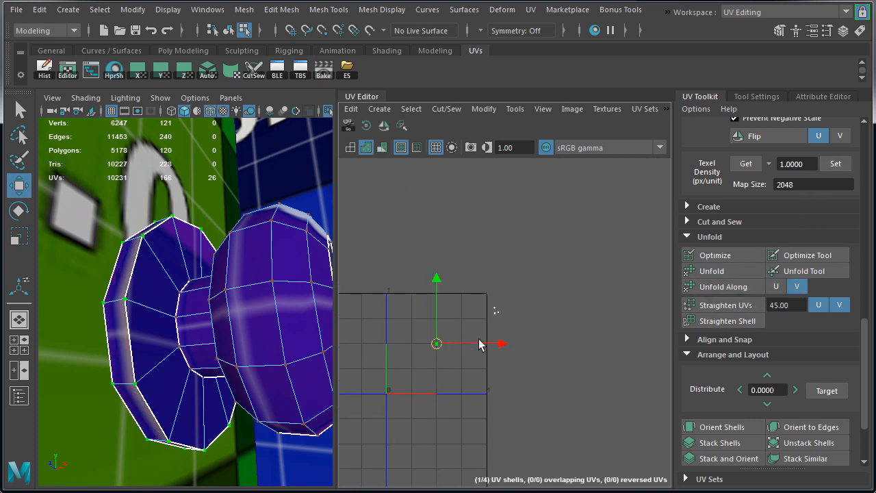
pyautogui.moveTo(437, 344); pyautogui.dragTo(494, 313)
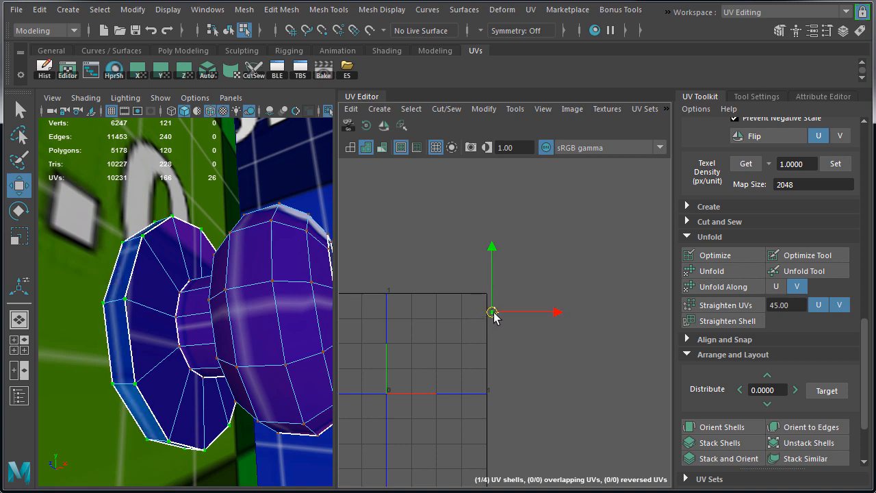
pyautogui.moveTo(530, 344); pyautogui.dragTo(531, 344)
# Arrange the rim strip alongside the knob-and-neck shell and place the base plate's ring shell directly above that shell
pyautogui.press('f')
pyautogui.moveTo(365, 349); pyautogui.dragTo(419, 423)
pyautogui.moveTo(395, 383); pyautogui.dragTo(486, 425)
pyautogui.moveTo(465, 202); pyautogui.dragTo(504, 241)
pyautogui.moveTo(485, 222); pyautogui.dragTo(503, 429)
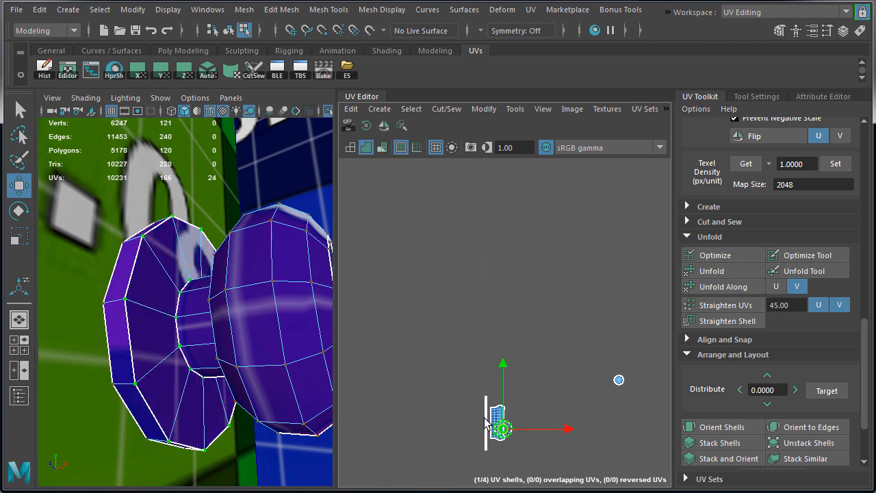
pyautogui.scroll(5, 508, 425)
pyautogui.moveTo(474, 455); pyautogui.dragTo(457, 323)
pyautogui.click(410, 356)
pyautogui.moveTo(410, 356); pyautogui.dragTo(410, 317)
pyautogui.scroll(-5, 451, 387)
# Move the round cap shell close to the lower outer side of the knob-and-neck shell
pyautogui.click(540, 318)
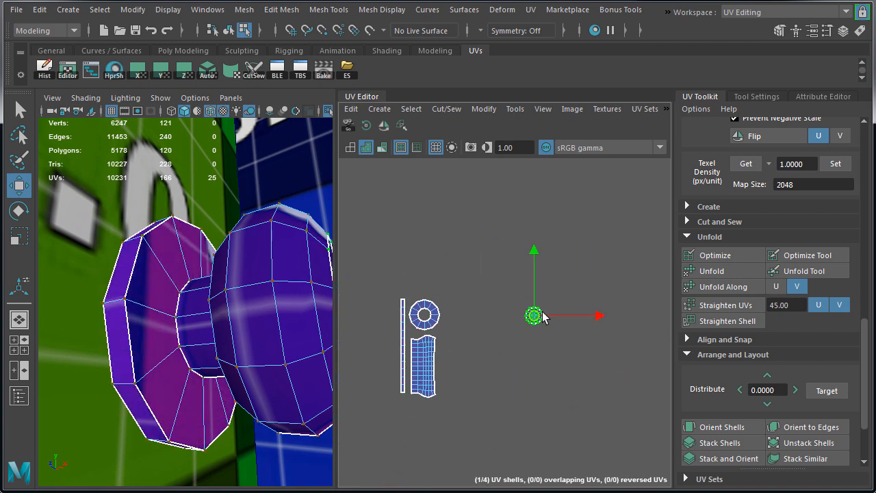
pyautogui.moveTo(539, 317); pyautogui.dragTo(462, 369)
pyautogui.scroll(6, 462, 369)
pyautogui.keyDown('alt'); pyautogui.moveTo(462, 369); pyautogui.dragTo(518, 365, button='middle'); pyautogui.keyUp('alt')
pyautogui.moveTo(517, 366); pyautogui.dragTo(495, 320)
pyautogui.moveTo(491, 291); pyautogui.dragTo(489, 391)
pyautogui.scroll(-3, 489, 384)
# Select all four knob shells and move them together to just above the upper-left corner of the door's shells
pyautogui.moveTo(460, 195); pyautogui.dragTo(609, 425)
pyautogui.scroll(-4, 527, 335)
pyautogui.scroll(-8, 268, 323)
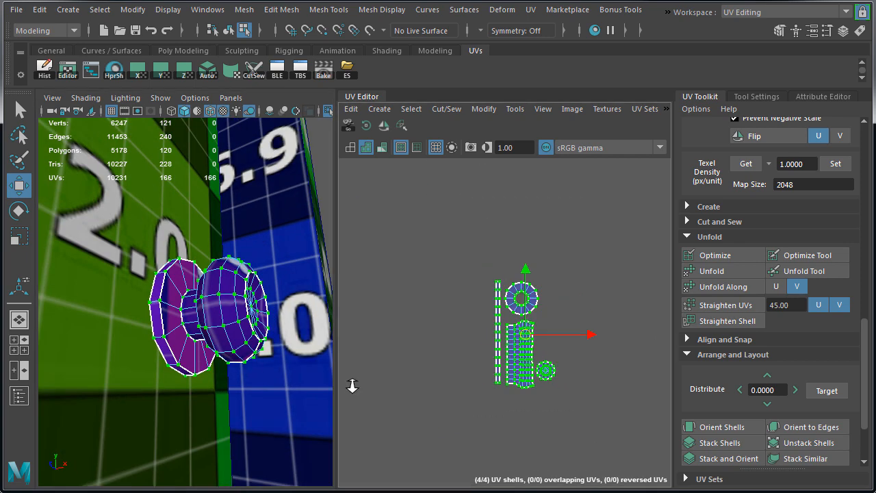
pyautogui.keyDown('shift'); pyautogui.click(269, 323); pyautogui.keyUp('shift')
pyautogui.scroll(-5, 268, 323)
pyautogui.scroll(-5, 589, 420)
pyautogui.keyDown('alt'); pyautogui.moveTo(588, 419); pyautogui.dragTo(505, 321, button='middle'); pyautogui.keyUp('alt')
pyautogui.moveTo(445, 253); pyautogui.dragTo(505, 321)
# Turn off the isolated view to show the whole building and select the textured door
pyautogui.scroll(-4, 505, 321)
pyautogui.moveTo(477, 285); pyautogui.dragTo(469, 394)
pyautogui.scroll(7, 460, 370)
pyautogui.keyDown('alt'); pyautogui.moveTo(470, 395); pyautogui.dragTo(322, 301, button='right'); pyautogui.keyUp('alt')
pyautogui.moveTo(195, 270); pyautogui.dragTo(242, 217, button='right')
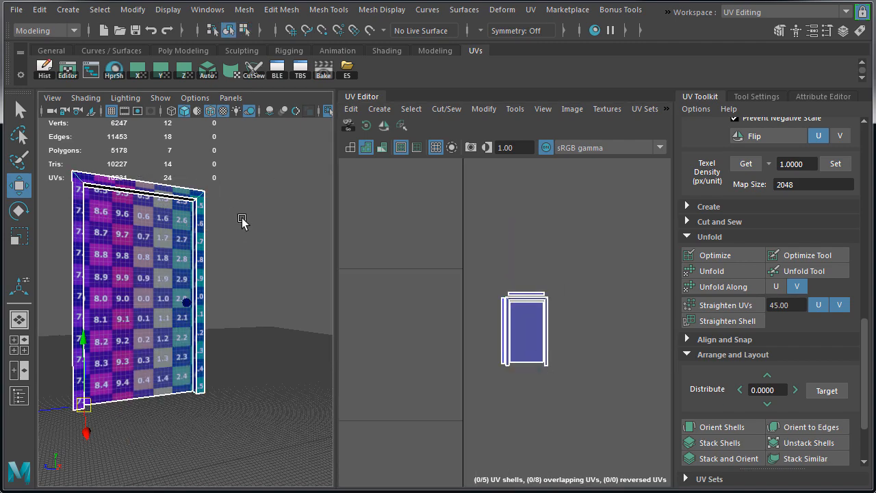
pyautogui.click(265, 277)
pyautogui.hotkey('ctrl', '1')
pyautogui.scroll(-10, 268, 279)
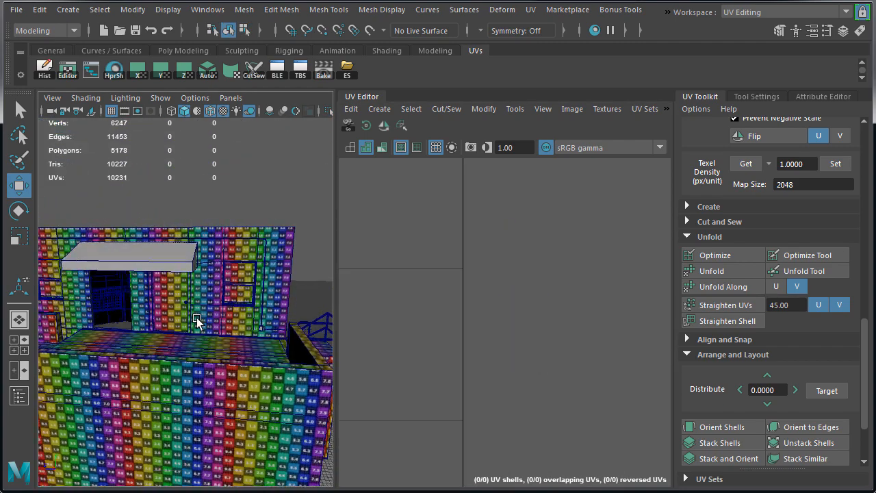
pyautogui.click(172, 311)
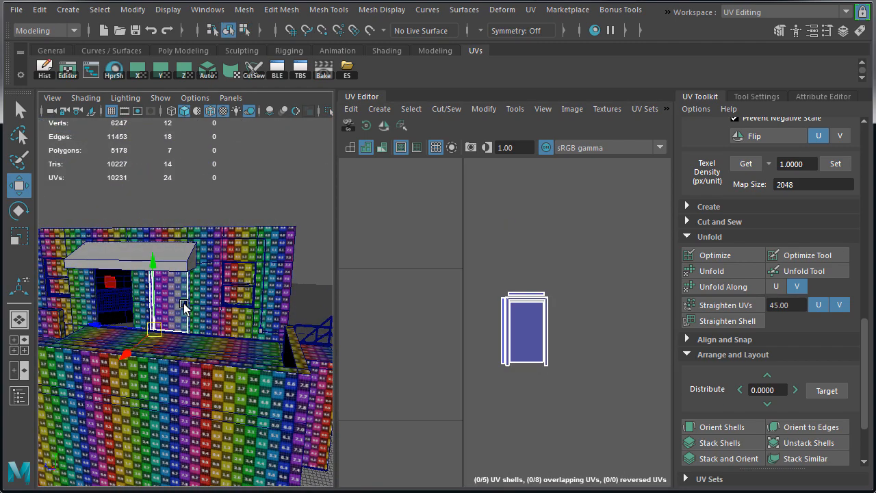
# Add the front door's knob and the ground-floor door with its knob behind the bars to the selection
pyautogui.keyDown('alt'); pyautogui.moveTo(258, 373); pyautogui.dragTo(202, 370, button='right'); pyautogui.keyUp('alt')
pyautogui.keyDown('alt'); pyautogui.moveTo(201, 370); pyautogui.dragTo(132, 357); pyautogui.keyUp('alt')
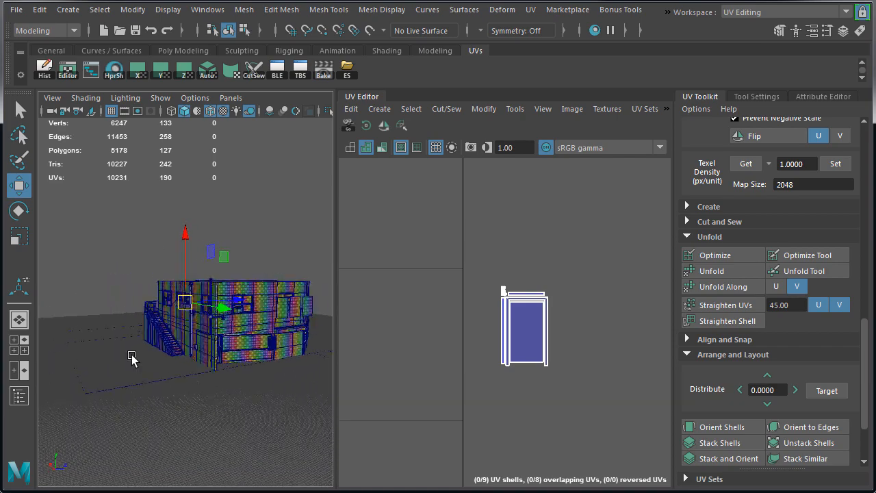
pyautogui.keyDown('alt'); pyautogui.moveTo(131, 357); pyautogui.dragTo(233, 370, button='right'); pyautogui.keyUp('alt')
pyautogui.keyDown('alt'); pyautogui.moveTo(233, 371); pyautogui.dragTo(191, 302); pyautogui.keyUp('alt')
pyautogui.keyDown('shift'); pyautogui.click(174, 280); pyautogui.keyUp('shift')
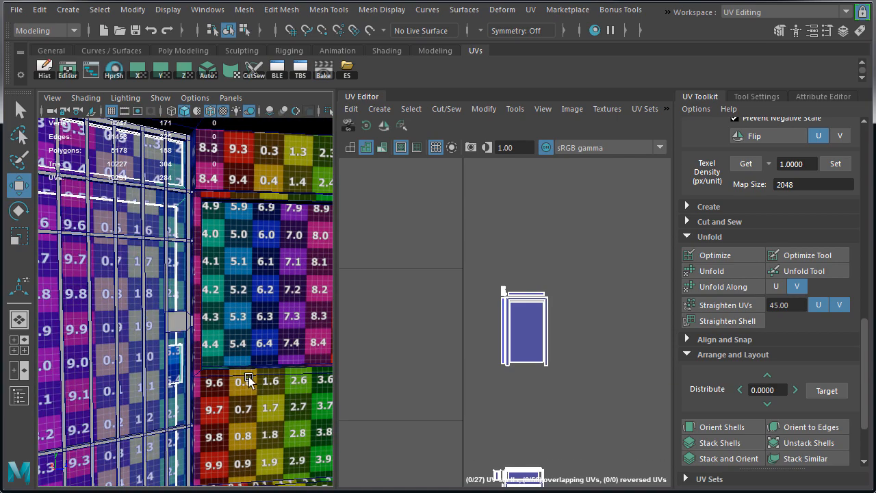
# Move the front door's UV shells down beside the ground-floor door's shells and select both sets together
pyautogui.scroll(-1, 462, 349)
pyautogui.keyDown('alt'); pyautogui.moveTo(461, 349); pyautogui.dragTo(440, 266, button='middle'); pyautogui.keyUp('alt')
pyautogui.moveTo(569, 279); pyautogui.dragTo(606, 278, button='right')
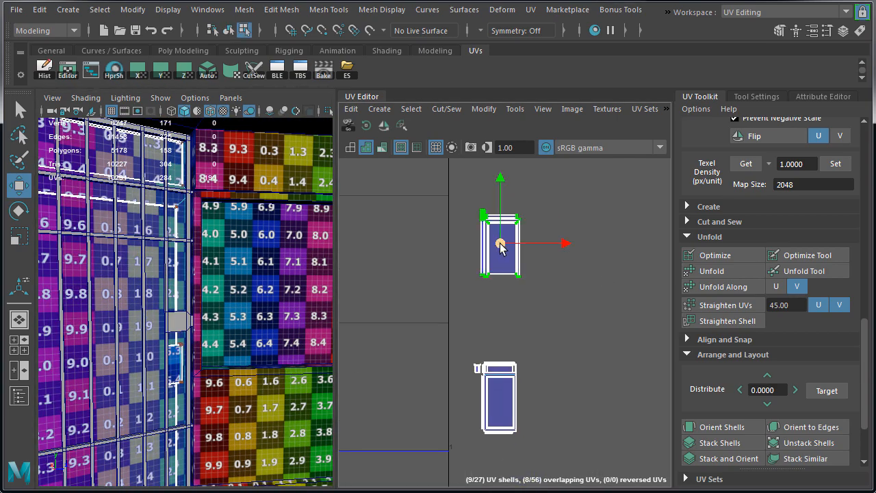
pyautogui.moveTo(500, 247); pyautogui.dragTo(548, 402)
pyautogui.scroll(-2, 555, 411)
pyautogui.moveTo(478, 340); pyautogui.dragTo(607, 457)
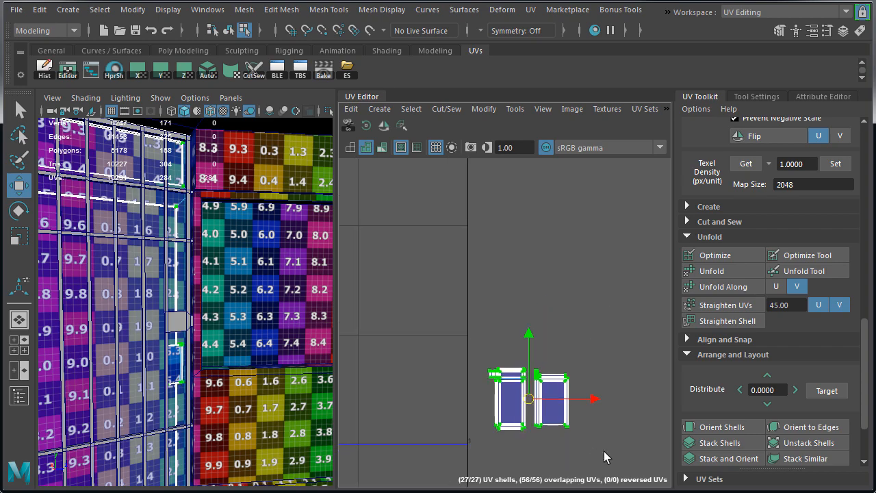
pyautogui.scroll(-6, 597, 438)
pyautogui.keyDown('alt'); pyautogui.moveTo(592, 433); pyautogui.dragTo(589, 332, button='middle'); pyautogui.keyUp('alt')
# Select the whole building so that all its UV shells are shown together with the door shells
pyautogui.keyDown('alt'); pyautogui.moveTo(254, 349); pyautogui.dragTo(212, 334, button='right'); pyautogui.keyUp('alt')
pyautogui.keyDown('alt'); pyautogui.moveTo(212, 334); pyautogui.dragTo(229, 330); pyautogui.keyUp('alt')
pyautogui.keyDown('alt'); pyautogui.moveTo(229, 330); pyautogui.dragTo(254, 323, button='right'); pyautogui.keyUp('alt')
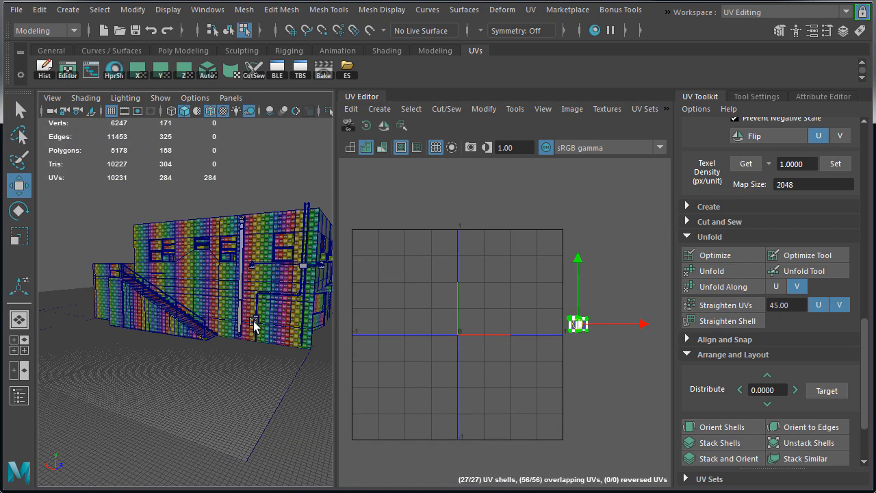
pyautogui.keyDown('alt'); pyautogui.moveTo(254, 323); pyautogui.dragTo(260, 342); pyautogui.keyUp('alt')
pyautogui.moveTo(266, 256); pyautogui.dragTo(330, 237, button='right')
pyautogui.keyDown('alt'); pyautogui.moveTo(287, 267); pyautogui.dragTo(199, 282, button='right'); pyautogui.keyUp('alt')
pyautogui.moveTo(89, 201); pyautogui.dragTo(324, 399)
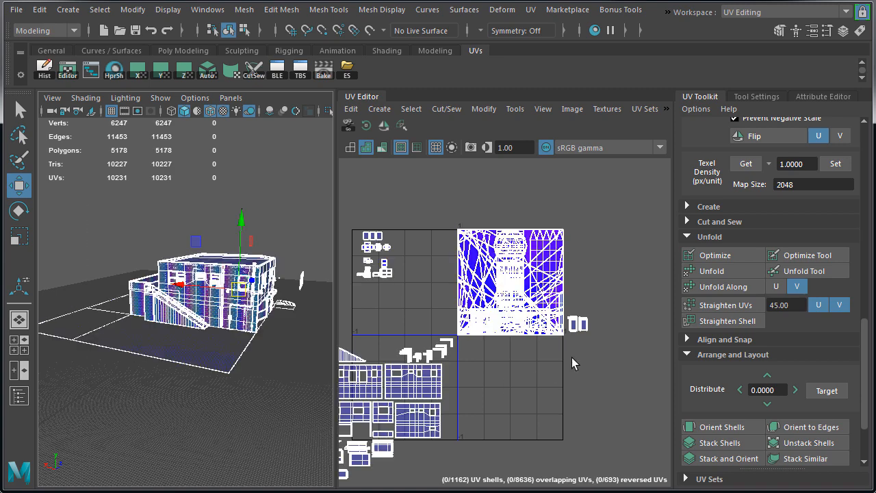
# Move both door shell sets from beside the UV tile into the free space above the wall shells, next to the stair-step shell
pyautogui.moveTo(571, 357); pyautogui.dragTo(609, 353, button='right')
pyautogui.moveTo(578, 324); pyautogui.dragTo(385, 347)
pyautogui.keyDown('alt'); pyautogui.moveTo(419, 404); pyautogui.dragTo(478, 369, button='middle'); pyautogui.keyUp('alt')
pyautogui.scroll(5, 468, 336)
pyautogui.keyDown('alt'); pyautogui.moveTo(376, 281); pyautogui.dragTo(505, 357, button='middle'); pyautogui.keyUp('alt')
pyautogui.scroll(3, 505, 358)
pyautogui.moveTo(530, 332); pyautogui.dragTo(509, 362)
pyautogui.scroll(3, 509, 362)
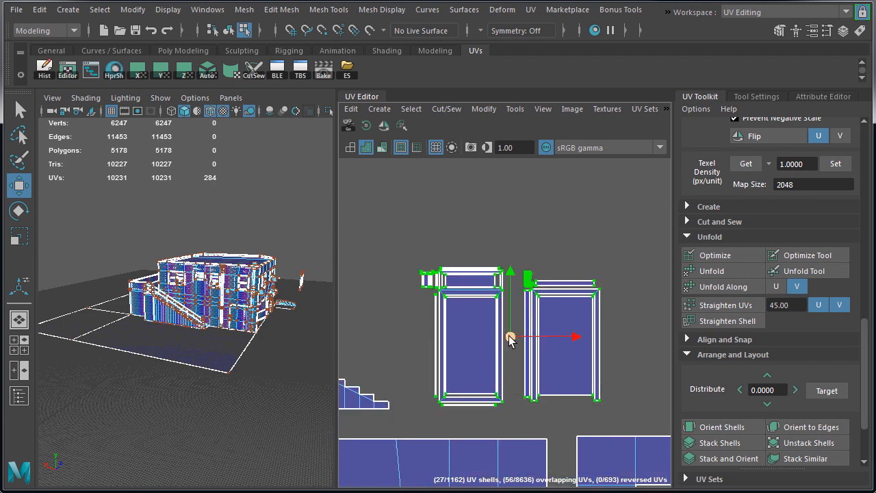
pyautogui.scroll(-1, 509, 361)
# Select the ground-floor door and the upper front door with its knob in turn and delete their construction history
pyautogui.moveTo(264, 309); pyautogui.dragTo(305, 268, button='right')
pyautogui.click(245, 313)
pyautogui.press('f')
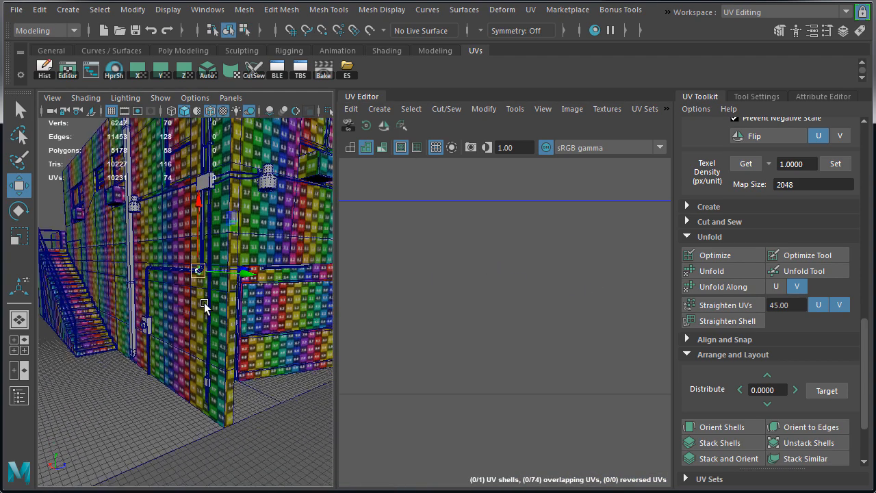
pyautogui.click(149, 263)
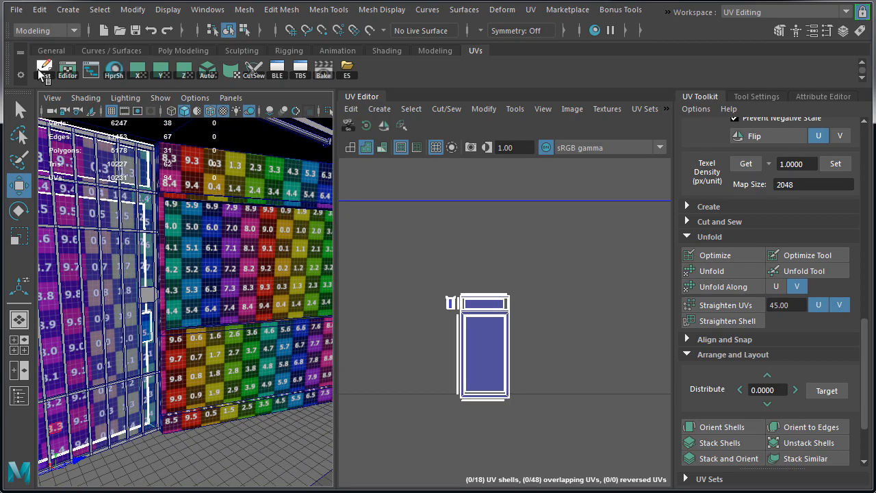
pyautogui.scroll(-5, 175, 278)
pyautogui.keyDown('alt'); pyautogui.moveTo(176, 277); pyautogui.dragTo(183, 200); pyautogui.keyUp('alt')
pyautogui.scroll(5, 183, 199)
pyautogui.click(237, 307)
pyautogui.press('f')
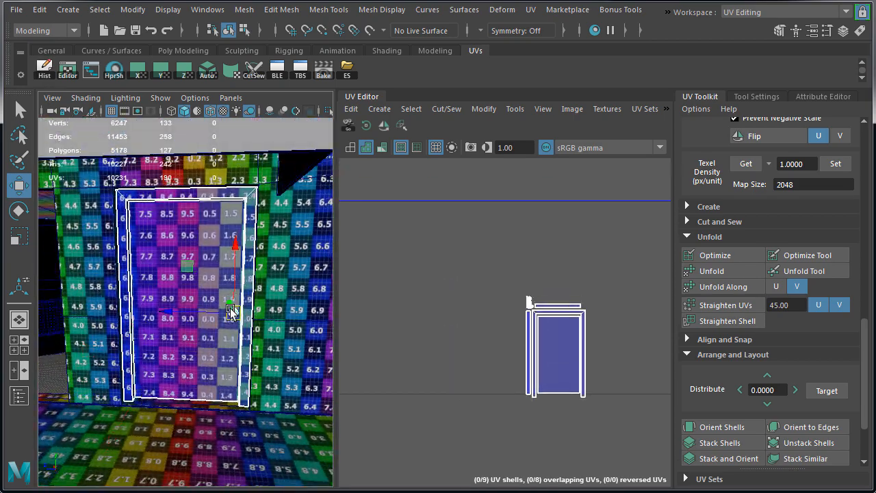
# Duplicate the upper front door without its knob and place the copy in the neighbouring doorway at Translate Z 200
pyautogui.keyDown('alt'); pyautogui.moveTo(184, 342); pyautogui.dragTo(187, 405); pyautogui.keyUp('alt')
pyautogui.click(210, 360)
pyautogui.scroll(3, 219, 395)
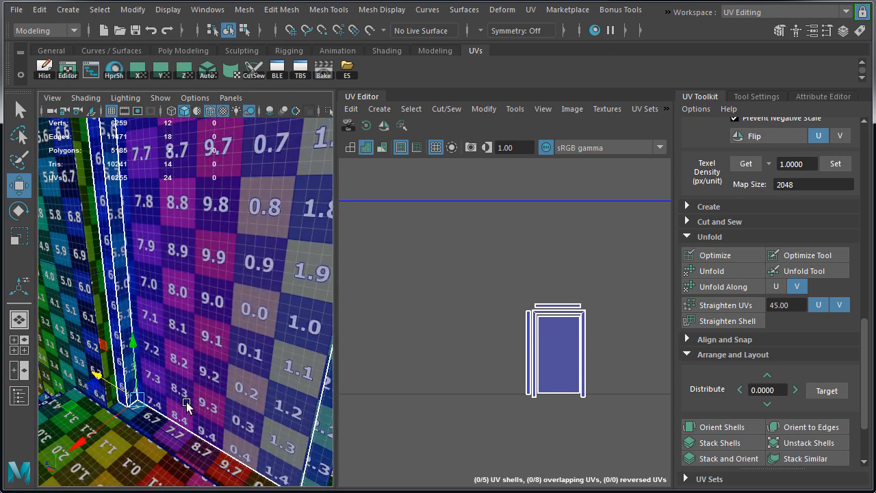
# Switch the workspace to Maya Classic and display the scene shaded without textures
pyautogui.click(746, 11)
pyautogui.click(747, 25)
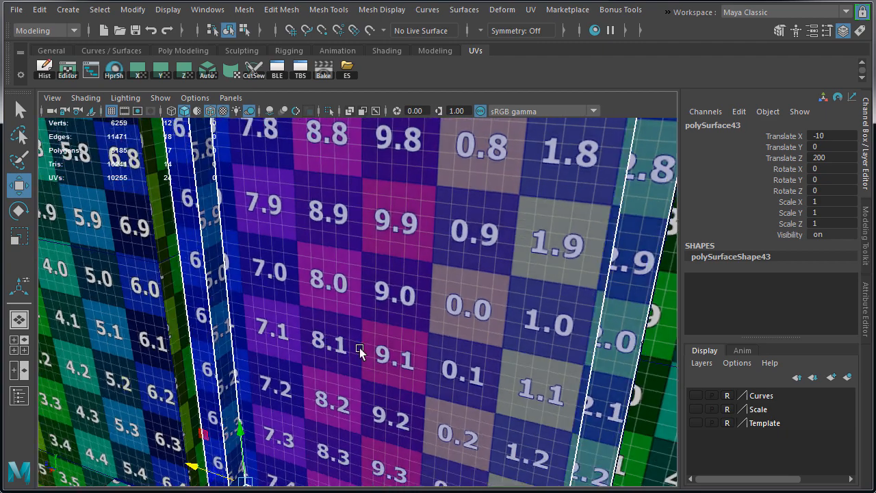
pyautogui.keyDown('alt'); pyautogui.moveTo(359, 348); pyautogui.dragTo(458, 356); pyautogui.keyUp('alt')
pyautogui.press('5')
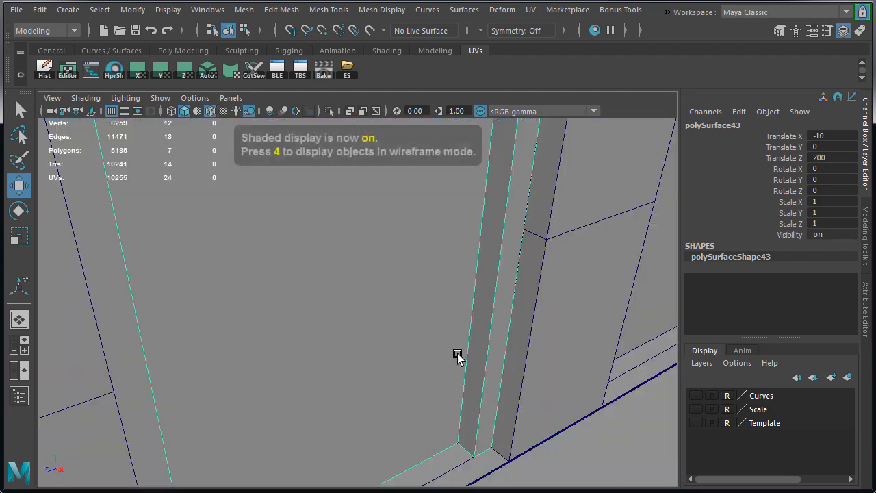
# Select the original front door and examine how the doors sit against their frames and sill
pyautogui.keyDown('alt'); pyautogui.moveTo(534, 384); pyautogui.dragTo(435, 405); pyautogui.keyUp('alt')
pyautogui.keyDown('alt'); pyautogui.moveTo(435, 405); pyautogui.dragTo(341, 312, button='middle'); pyautogui.keyUp('alt')
pyautogui.keyDown('alt'); pyautogui.moveTo(341, 312); pyautogui.dragTo(518, 401); pyautogui.keyUp('alt')
pyautogui.press('x')
pyautogui.click(518, 401)
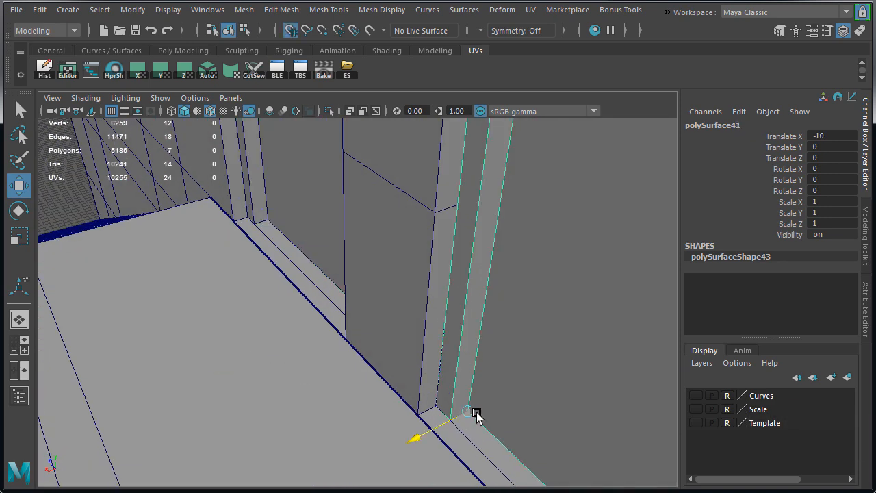
pyautogui.keyDown('alt'); pyautogui.moveTo(470, 415); pyautogui.dragTo(595, 198); pyautogui.keyUp('alt')
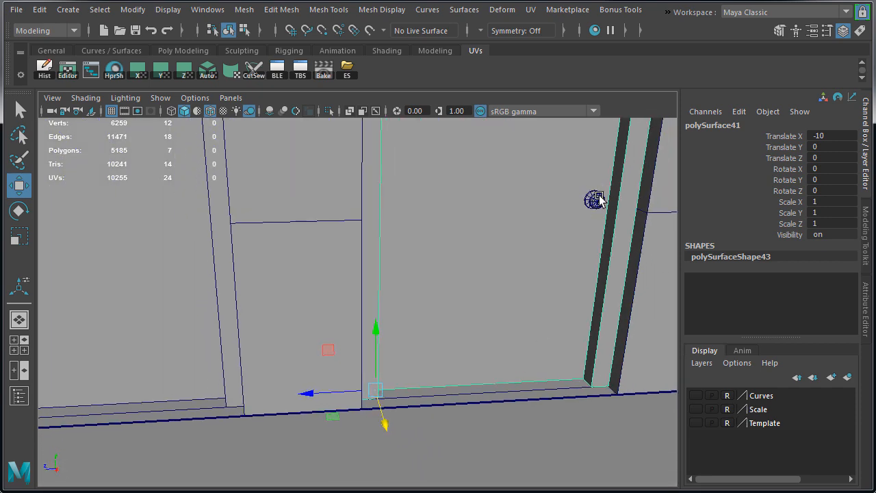
# Duplicate the original door's knob and move the copy onto the outer side of the second door at Translate Z 40
pyautogui.click(596, 197)
pyautogui.keyDown('alt'); pyautogui.moveTo(607, 318); pyautogui.dragTo(521, 371); pyautogui.keyUp('alt')
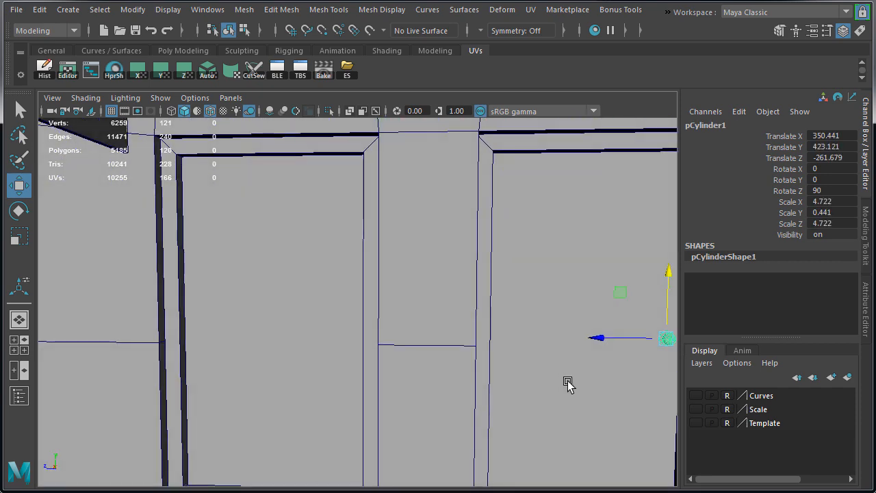
pyautogui.keyDown('alt'); pyautogui.moveTo(567, 384); pyautogui.dragTo(509, 374, button='right'); pyautogui.keyUp('alt')
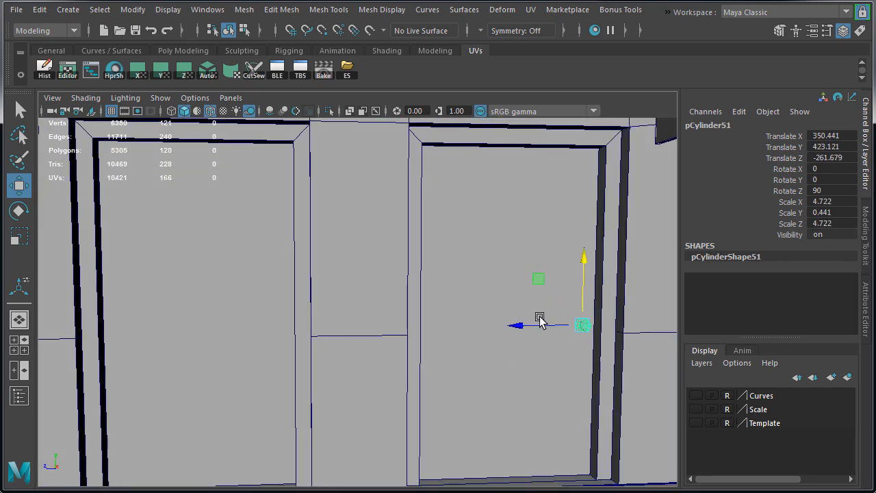
pyautogui.moveTo(542, 325); pyautogui.dragTo(124, 336)
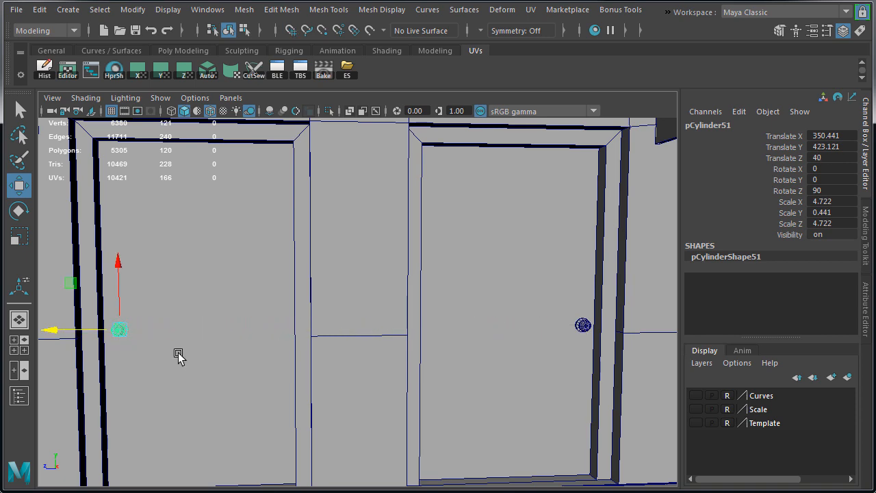
pyautogui.keyDown('alt'); pyautogui.moveTo(178, 356); pyautogui.dragTo(231, 318); pyautogui.keyUp('alt')
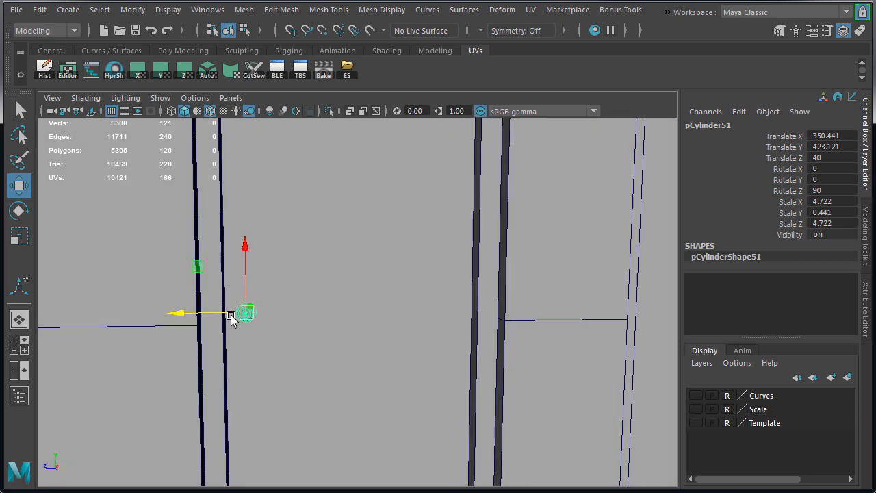
# Try to shift the copied knob slightly outwards to Translate Z 41.911 and undo the change
pyautogui.scroll(-3, 338, 329)
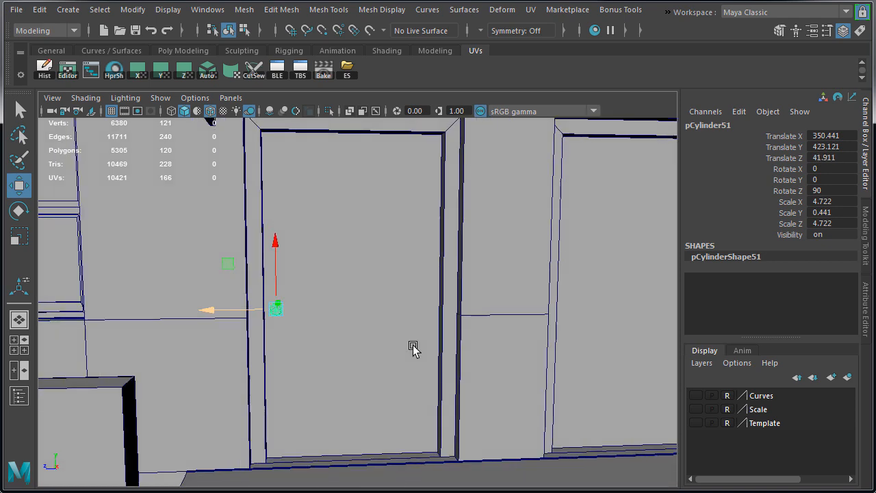
pyautogui.click(458, 351)
pyautogui.scroll(-4, 449, 373)
pyautogui.keyDown('alt'); pyautogui.moveTo(444, 373); pyautogui.dragTo(504, 354); pyautogui.keyUp('alt')
pyautogui.hotkey('ctrl', 'z')
# Select the copied door and show the door facade in an orthographic wireframe side view
pyautogui.click(403, 360)
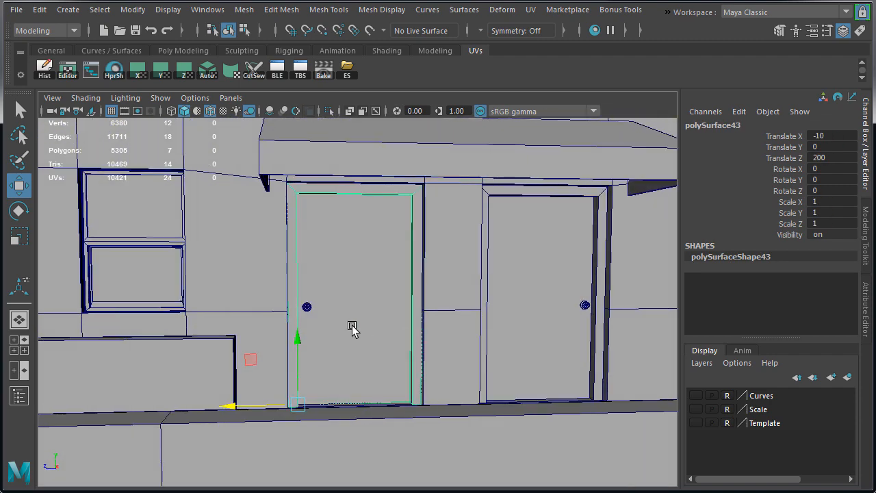
pyautogui.press('space')
pyautogui.press('space')
pyautogui.press('f')
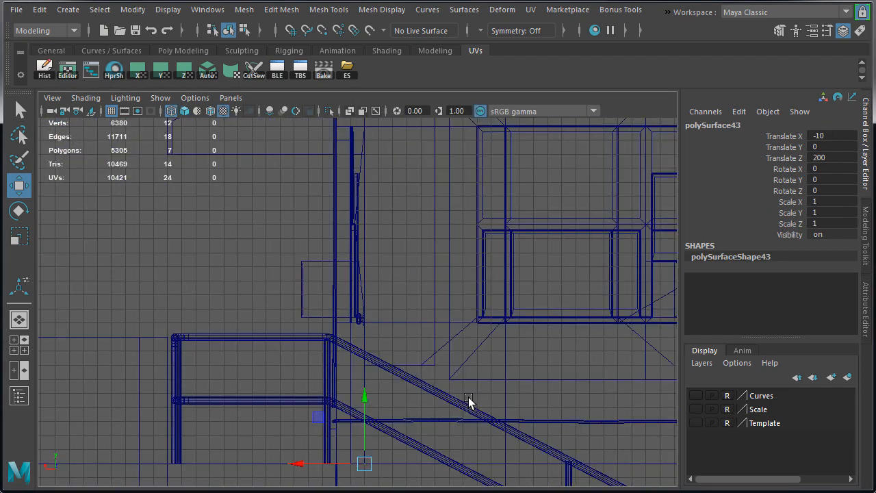
pyautogui.keyDown('alt'); pyautogui.moveTo(537, 362); pyautogui.dragTo(385, 365, button='middle'); pyautogui.keyUp('alt')
pyautogui.keyDown('alt'); pyautogui.moveTo(385, 365); pyautogui.dragTo(191, 357, button='right'); pyautogui.keyUp('alt')
pyautogui.press('space')
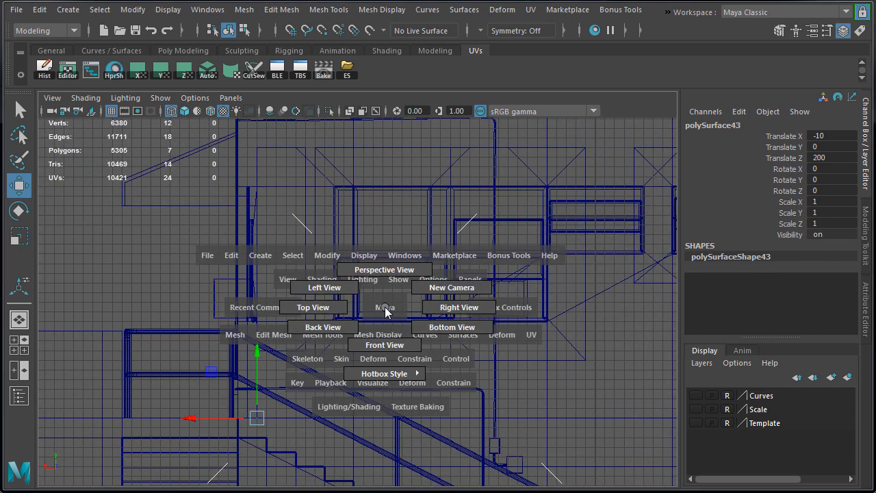
pyautogui.moveTo(385, 308); pyautogui.dragTo(444, 309)
pyautogui.press('f')
pyautogui.keyDown('alt'); pyautogui.moveTo(396, 373); pyautogui.dragTo(358, 376, button='right'); pyautogui.keyUp('alt')
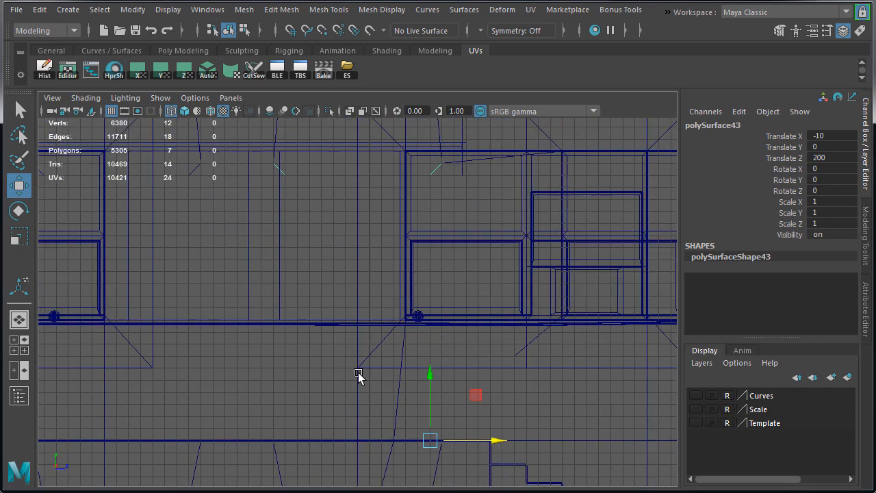
pyautogui.keyDown('alt'); pyautogui.moveTo(496, 377); pyautogui.dragTo(492, 306, button='middle'); pyautogui.keyUp('alt')
pyautogui.keyDown('alt'); pyautogui.moveTo(491, 305); pyautogui.dragTo(462, 287, button='right'); pyautogui.keyUp('alt')
pyautogui.keyDown('alt'); pyautogui.moveTo(565, 308); pyautogui.dragTo(213, 337, button='right'); pyautogui.keyUp('alt')
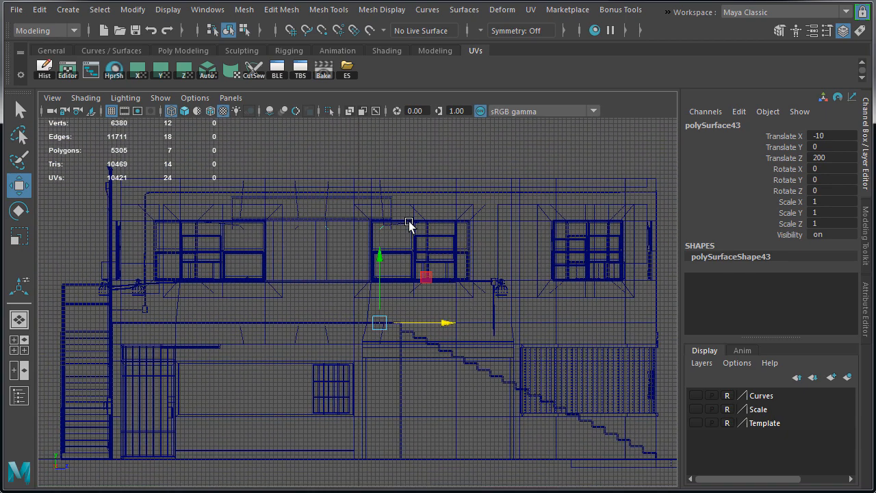
# Set the side view to look along the -X axis and select the copied door knob
pyautogui.click(52, 98)
pyautogui.moveTo(191, 225)
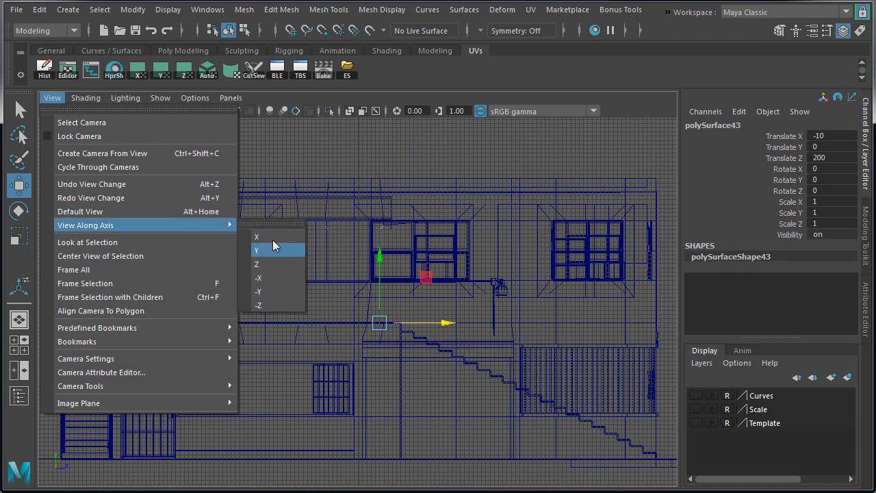
pyautogui.click(274, 278)
pyautogui.keyDown('alt'); pyautogui.moveTo(383, 322); pyautogui.dragTo(505, 328, button='right'); pyautogui.keyUp('alt')
pyautogui.keyDown('alt'); pyautogui.moveTo(427, 260); pyautogui.dragTo(446, 335, button='middle'); pyautogui.keyUp('alt')
pyautogui.click(350, 329)
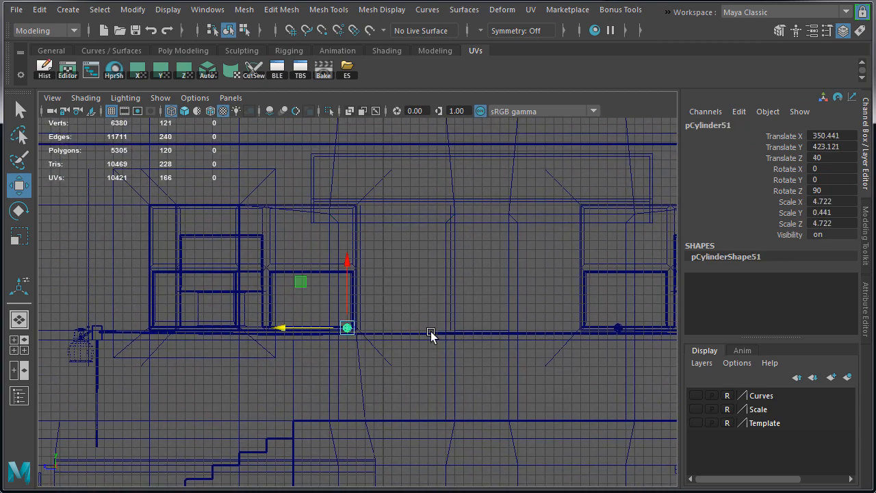
# Nudge the copied knob sideways along Z so its distance from the frame matches the original knob's
pyautogui.keyDown('alt'); pyautogui.moveTo(526, 334); pyautogui.dragTo(360, 336, button='middle'); pyautogui.keyUp('alt')
pyautogui.press('space')
pyautogui.keyDown('alt'); pyautogui.moveTo(361, 336); pyautogui.dragTo(452, 352, button='right'); pyautogui.keyUp('alt')
pyautogui.keyDown('shift'); pyautogui.click(527, 217); pyautogui.keyUp('shift')
pyautogui.keyDown('shift'); pyautogui.click(620, 210); pyautogui.keyUp('shift')
pyautogui.keyDown('shift'); pyautogui.click(650, 204); pyautogui.keyUp('shift')
pyautogui.press('space')
pyautogui.keyDown('alt'); pyautogui.moveTo(494, 352); pyautogui.dragTo(548, 328, button='middle'); pyautogui.keyUp('alt')
pyautogui.click(124, 328)
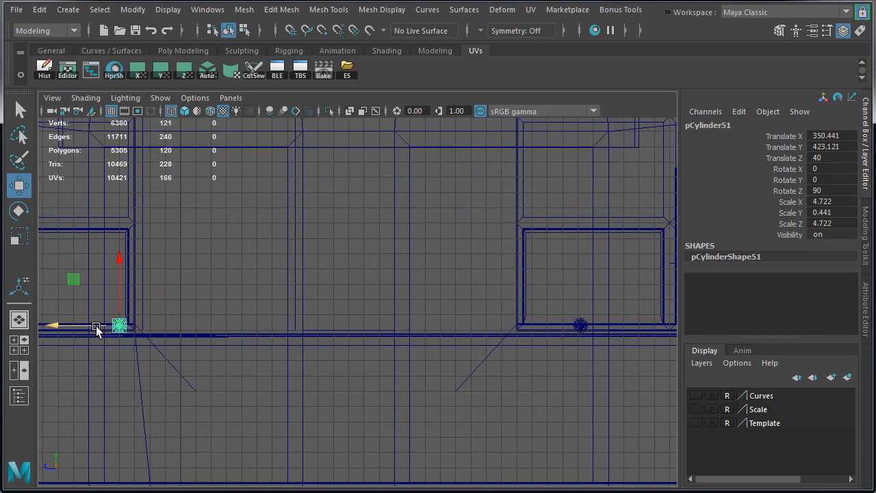
pyautogui.keyDown('alt'); pyautogui.moveTo(96, 329); pyautogui.dragTo(239, 324, button='middle'); pyautogui.keyUp('alt')
pyautogui.keyDown('alt'); pyautogui.moveTo(240, 325); pyautogui.dragTo(265, 349, button='right'); pyautogui.keyUp('alt')
pyautogui.moveTo(169, 341); pyautogui.dragTo(162, 339)
# Return to the shaded perspective view and select the original front door
pyautogui.press('space')
pyautogui.press('space')
pyautogui.click(404, 267)
pyautogui.click(524, 267)
pyautogui.keyDown('alt'); pyautogui.moveTo(524, 267); pyautogui.dragTo(506, 271); pyautogui.keyUp('alt')
pyautogui.keyDown('alt'); pyautogui.moveTo(507, 271); pyautogui.dragTo(431, 278, button='right'); pyautogui.keyUp('alt')
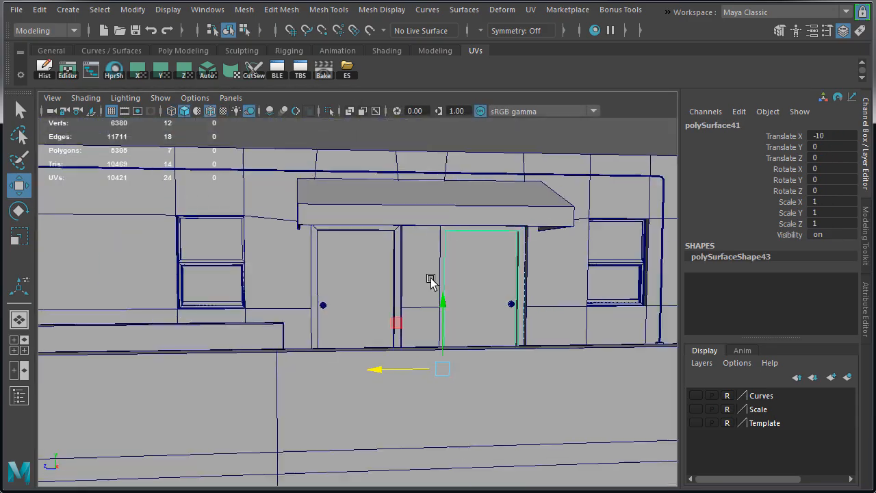
# Turn on texture display, clear the selection and examine the checker pattern across both doors and the surrounding wall
pyautogui.press('6')
pyautogui.click(533, 125)
pyautogui.keyDown('alt'); pyautogui.moveTo(390, 231); pyautogui.dragTo(513, 251, button='right'); pyautogui.keyUp('alt')
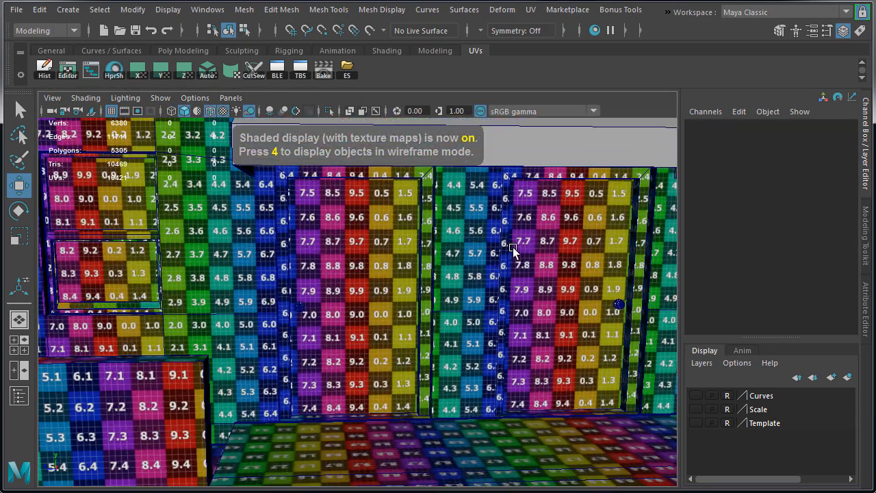
pyautogui.keyDown('alt'); pyautogui.moveTo(512, 251); pyautogui.dragTo(406, 284, button='middle'); pyautogui.keyUp('alt')
pyautogui.keyDown('alt'); pyautogui.moveTo(405, 285); pyautogui.dragTo(385, 279); pyautogui.keyUp('alt')
pyautogui.keyDown('alt'); pyautogui.moveTo(385, 279); pyautogui.dragTo(446, 298, button='right'); pyautogui.keyUp('alt')
pyautogui.keyDown('alt'); pyautogui.moveTo(445, 297); pyautogui.dragTo(465, 294); pyautogui.keyUp('alt')
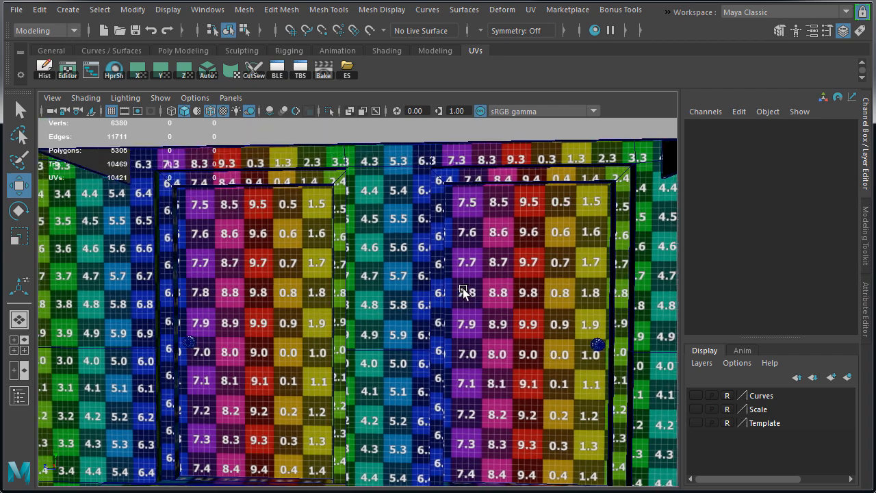
pyautogui.keyDown('alt'); pyautogui.moveTo(465, 293); pyautogui.dragTo(445, 292, button='middle'); pyautogui.keyUp('alt')
pyautogui.keyDown('alt'); pyautogui.moveTo(446, 292); pyautogui.dragTo(459, 288); pyautogui.keyUp('alt')
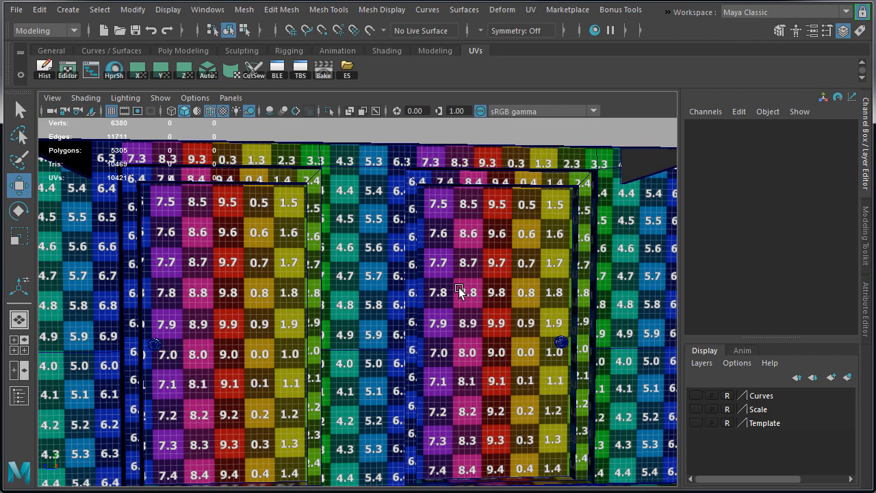